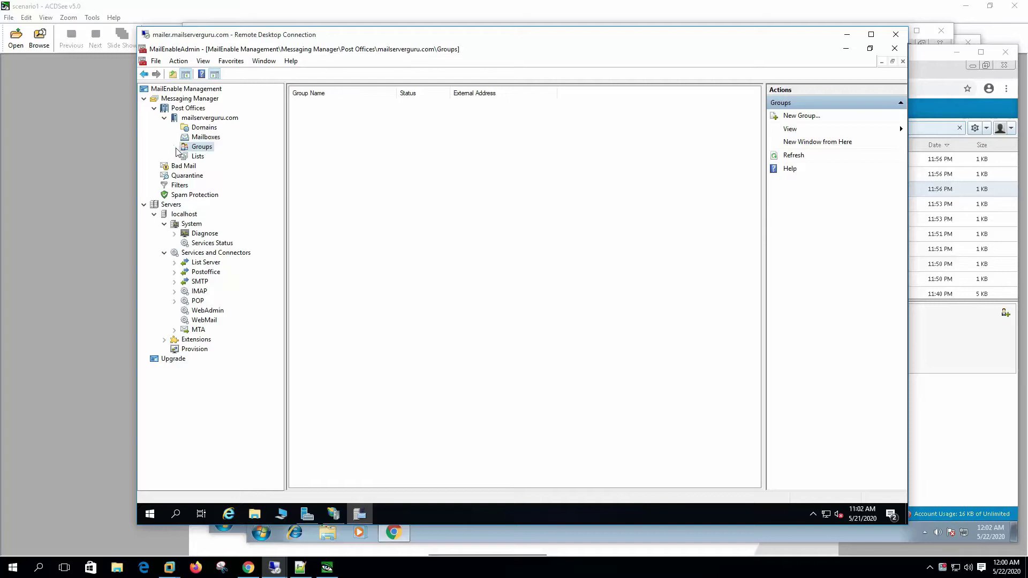
- Start a new group under Groups and name it sales
{"action": "right_click", "coordinate": [204, 146]}
{"action": "left_click", "coordinate": [264, 157]}
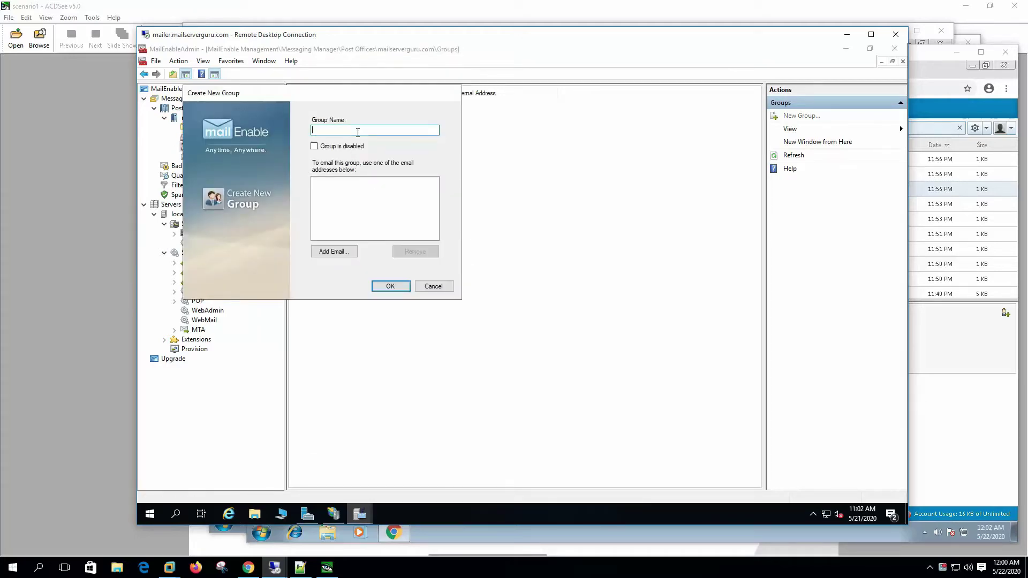
{"action": "type", "text": "sales"}
{"action": "left_click", "coordinate": [363, 215]}
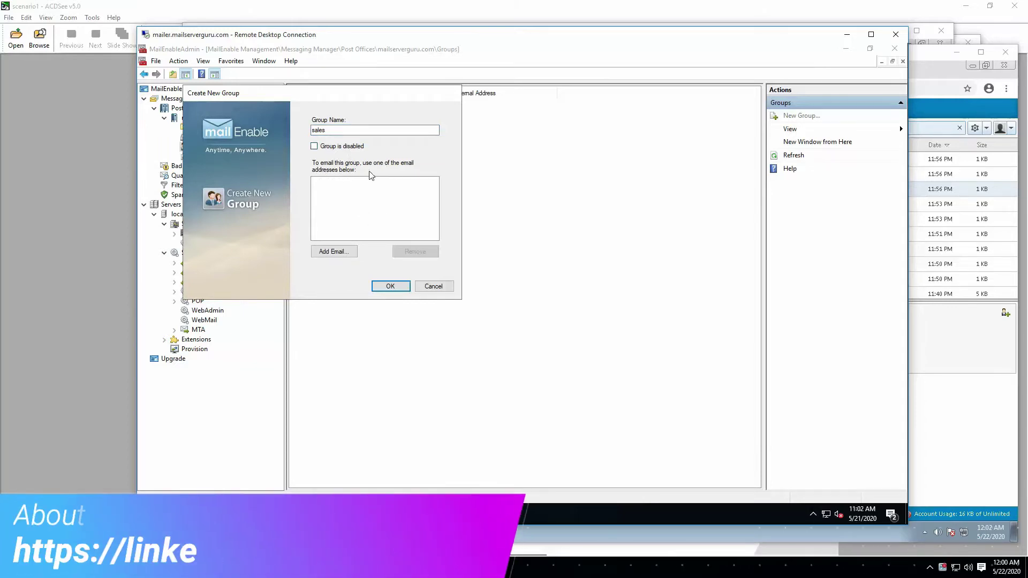
{"action": "left_click", "coordinate": [337, 254]}
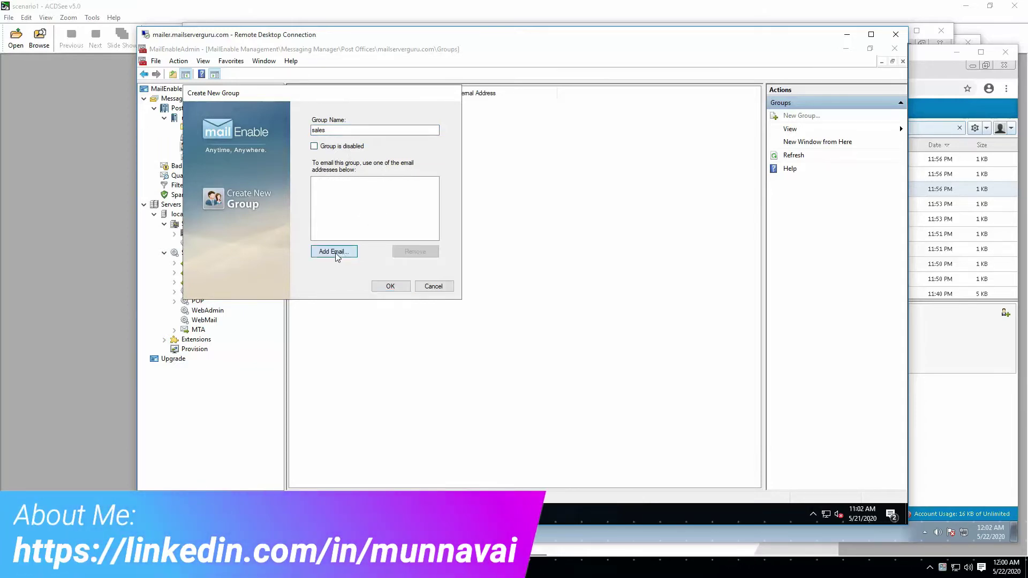
{"action": "type", "text": "sa"}
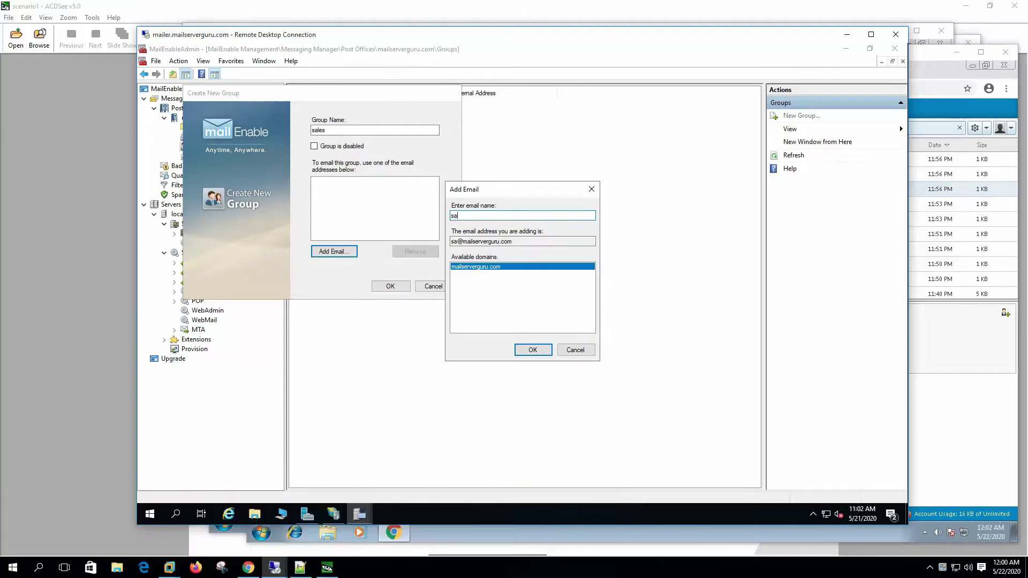
{"action": "type", "text": "les"}
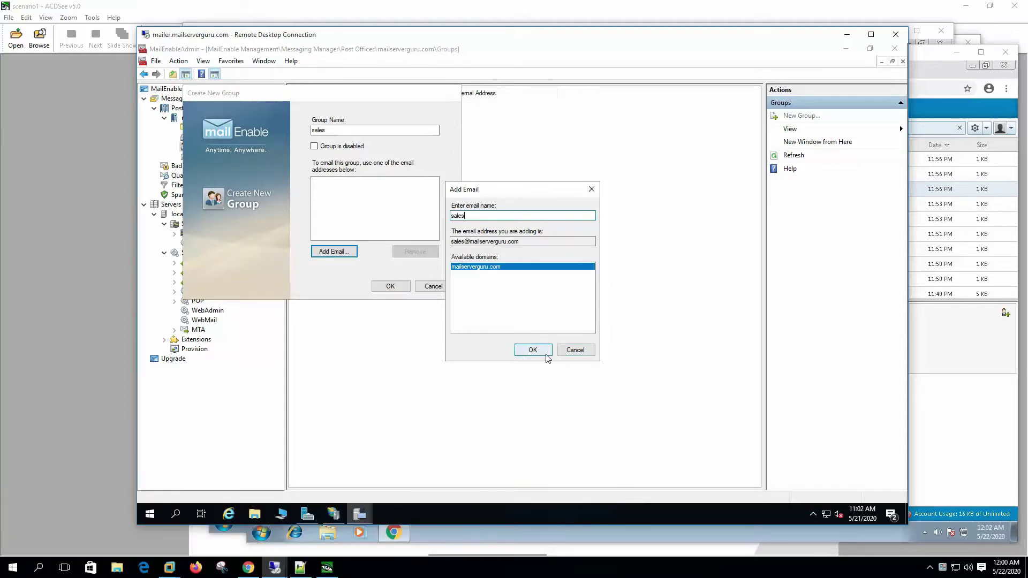
{"action": "left_click", "coordinate": [543, 354]}
{"action": "left_click", "coordinate": [392, 287]}
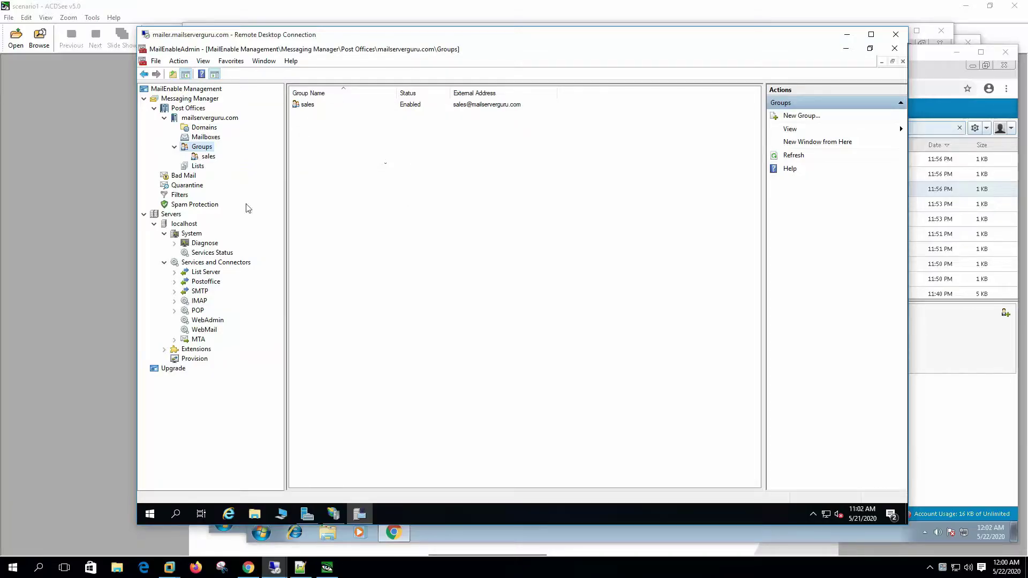
- Add the user1 and user2 mailboxes to the sales group via the Advanced member picker
{"action": "left_click", "coordinate": [207, 157]}
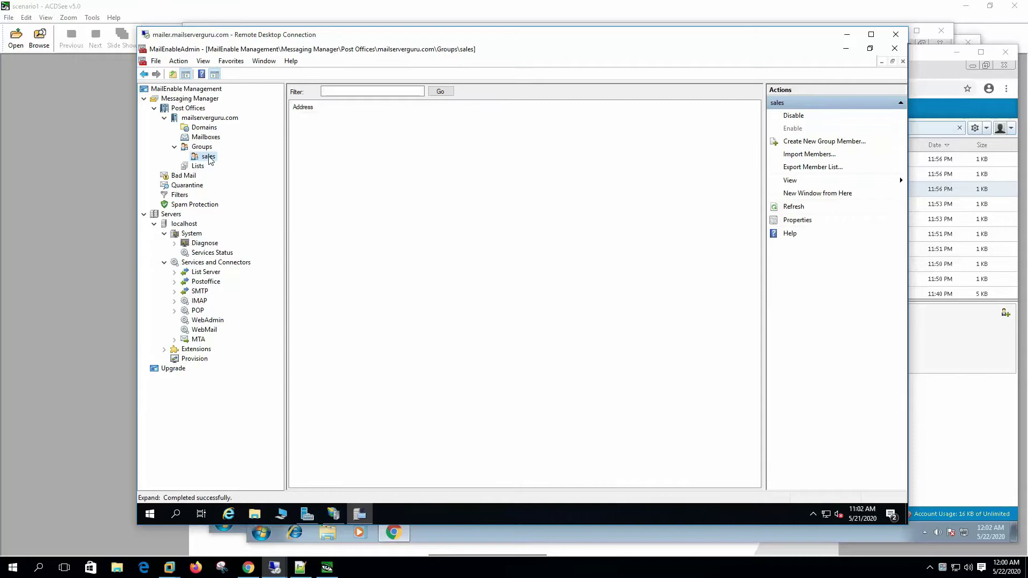
{"action": "right_click", "coordinate": [208, 156]}
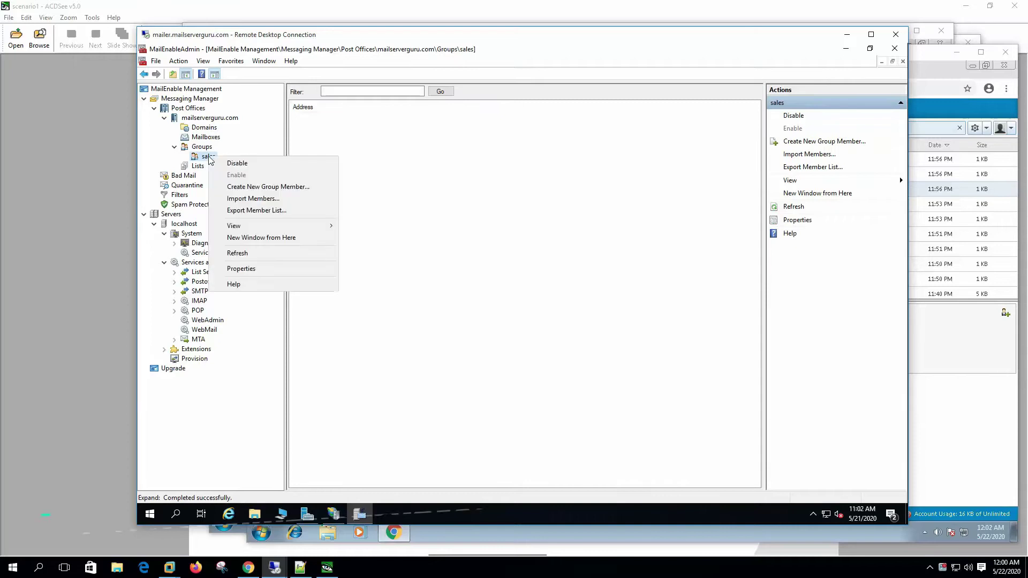
{"action": "left_click", "coordinate": [312, 190]}
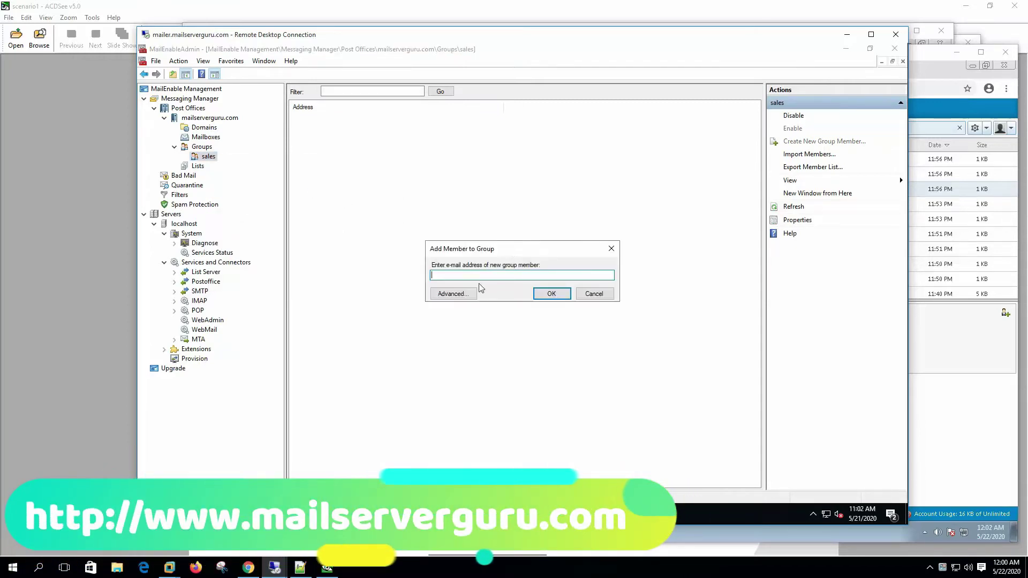
{"action": "left_click", "coordinate": [459, 297]}
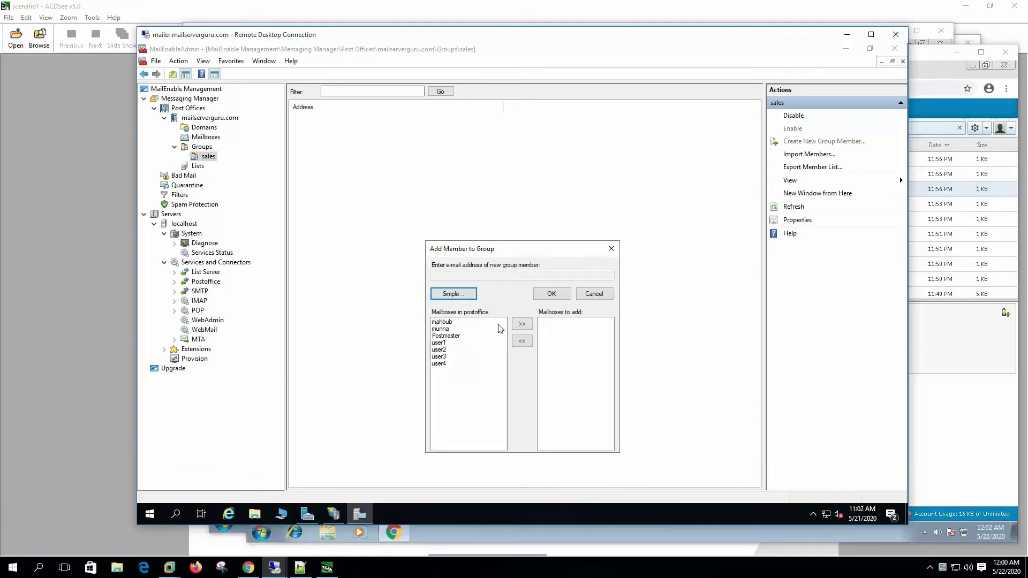
{"action": "left_click", "coordinate": [446, 342]}
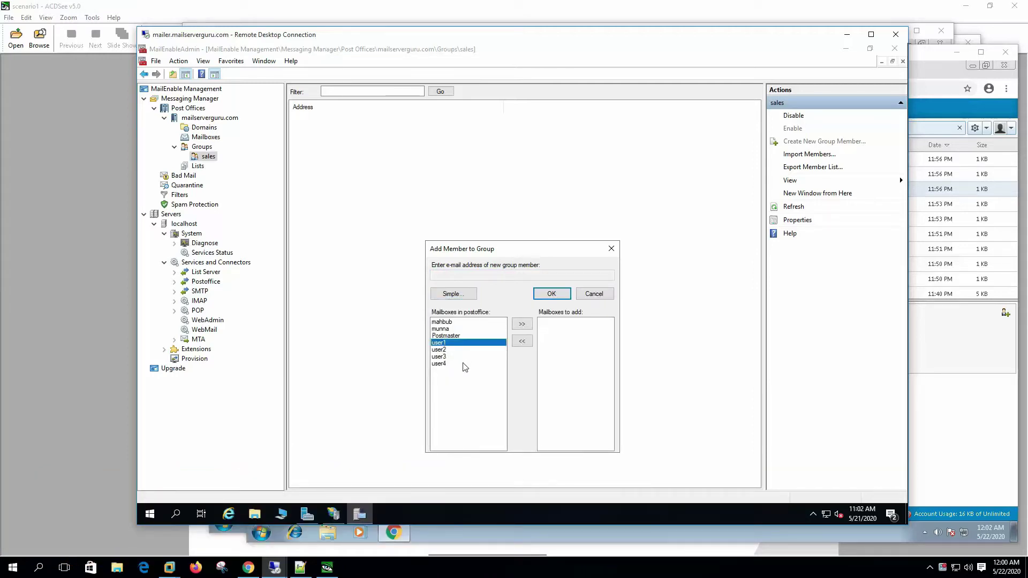
{"action": "left_click", "coordinate": [522, 324]}
{"action": "left_click", "coordinate": [552, 294]}
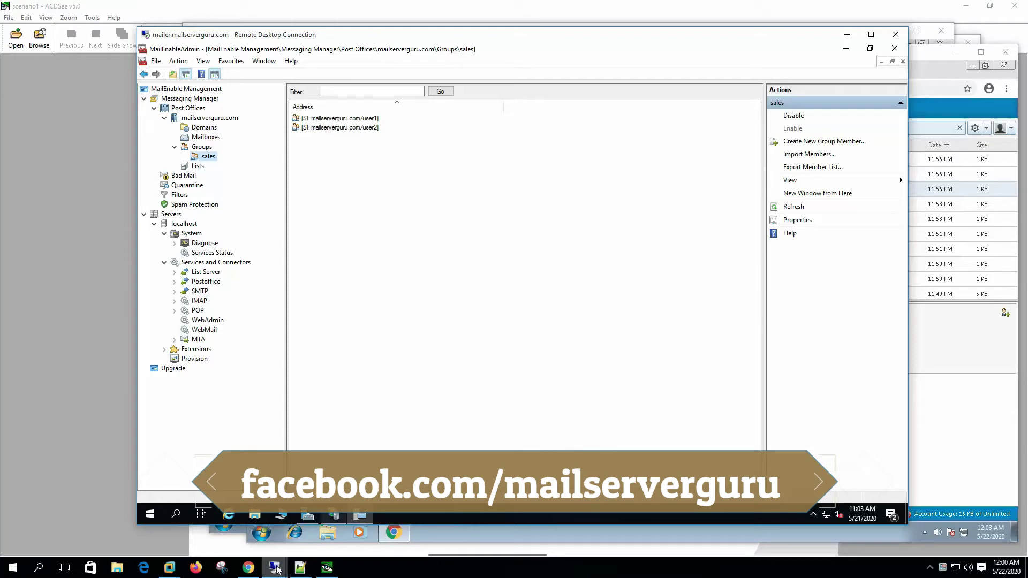
{"action": "mouse_move", "coordinate": [274, 567]}
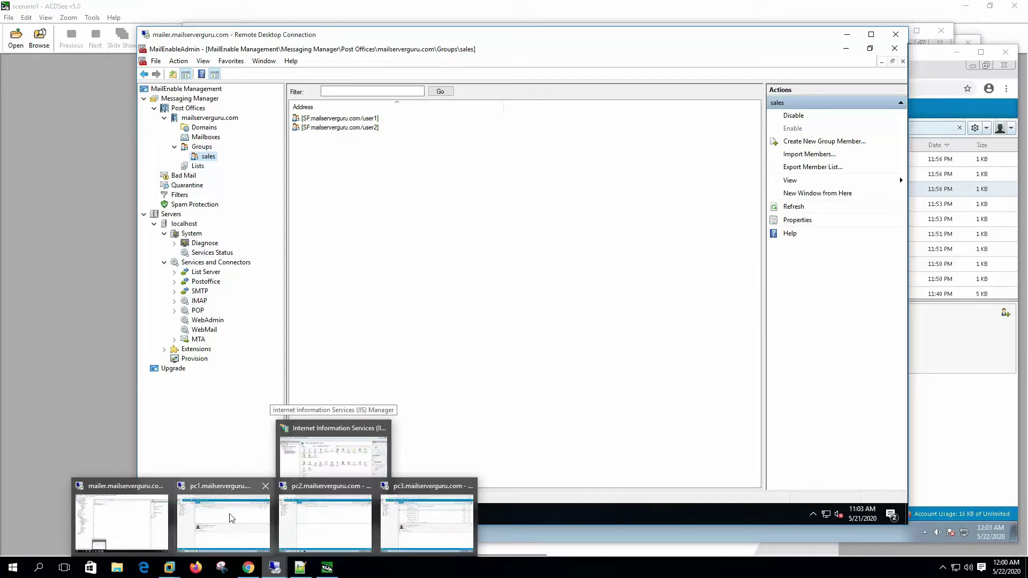
- Bring user3's webmail session on pc3 to the front
{"action": "left_click", "coordinate": [229, 518]}
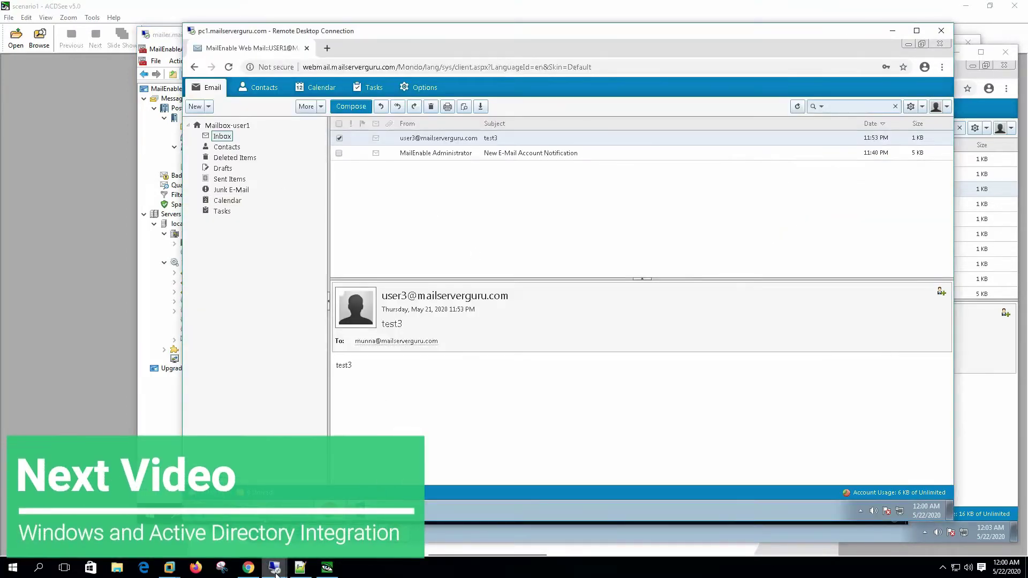
{"action": "mouse_move", "coordinate": [274, 568]}
{"action": "left_click", "coordinate": [409, 514]}
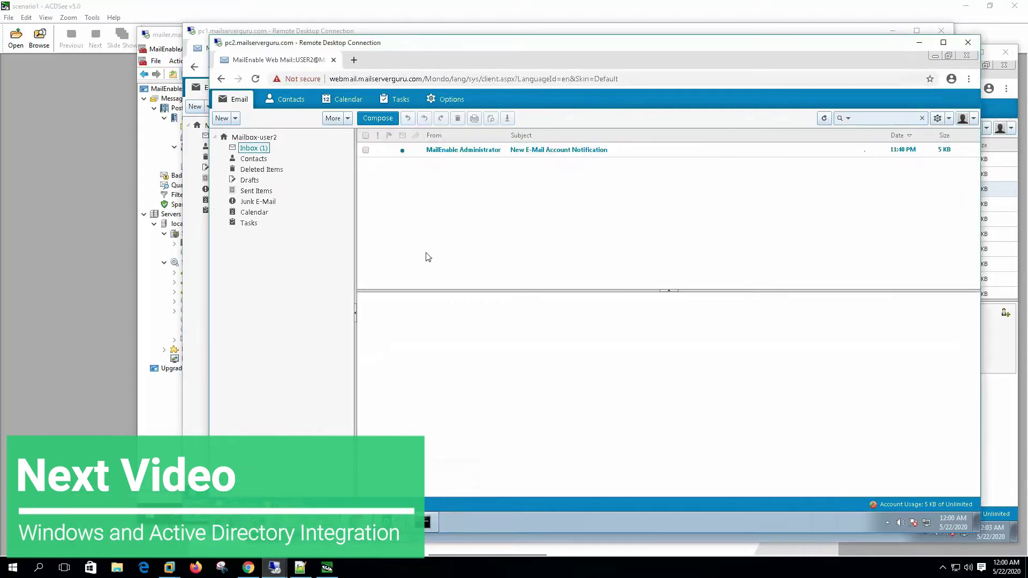
{"action": "left_click", "coordinate": [275, 568]}
{"action": "left_click", "coordinate": [426, 522]}
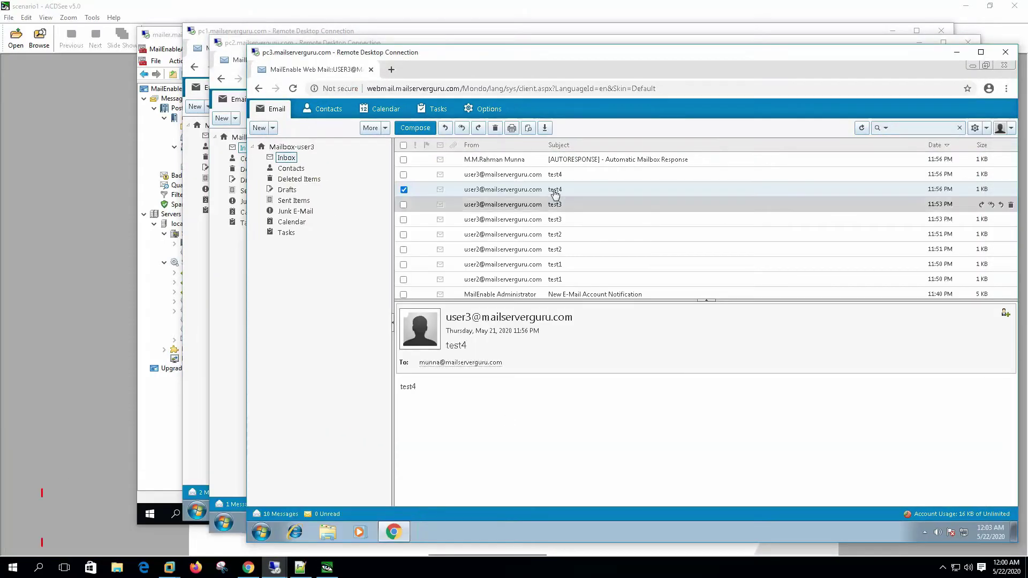
{"action": "left_click", "coordinate": [272, 129]}
{"action": "left_click", "coordinate": [286, 150]}
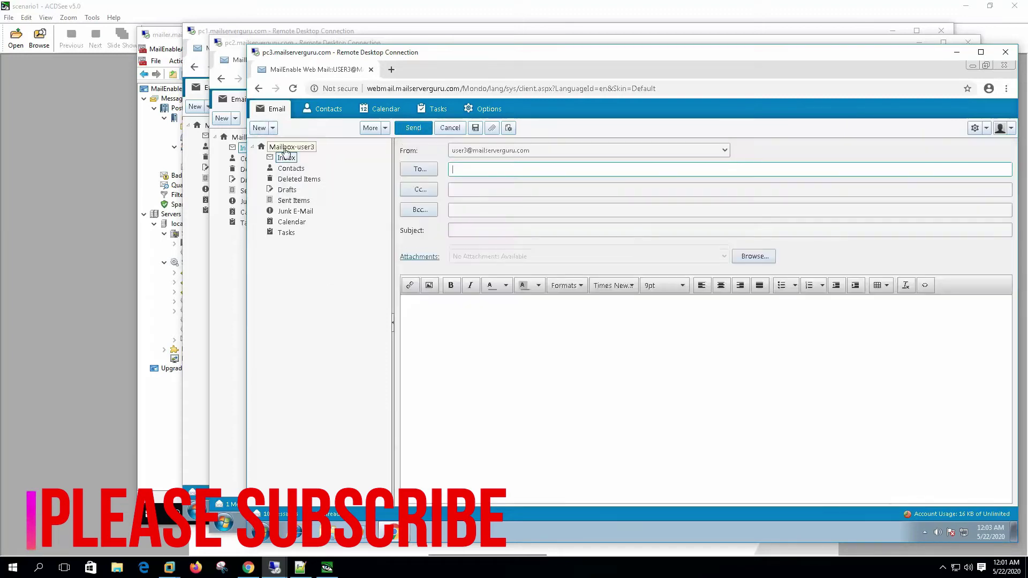
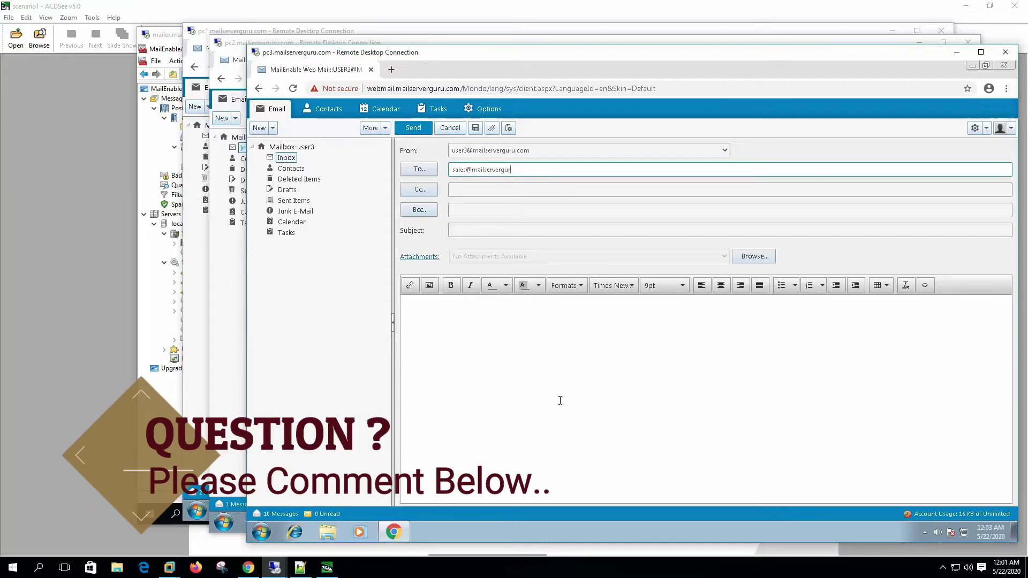
{"action": "key", "text": "Tab"}
{"action": "key", "text": "Tab"}
{"action": "key", "text": "Tab"}
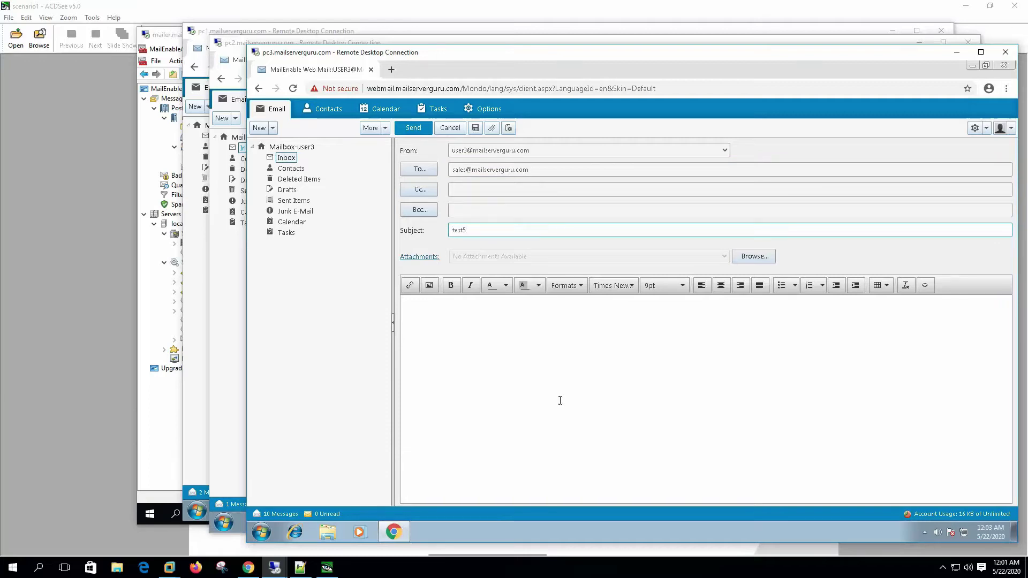
{"action": "left_click", "coordinate": [560, 399]}
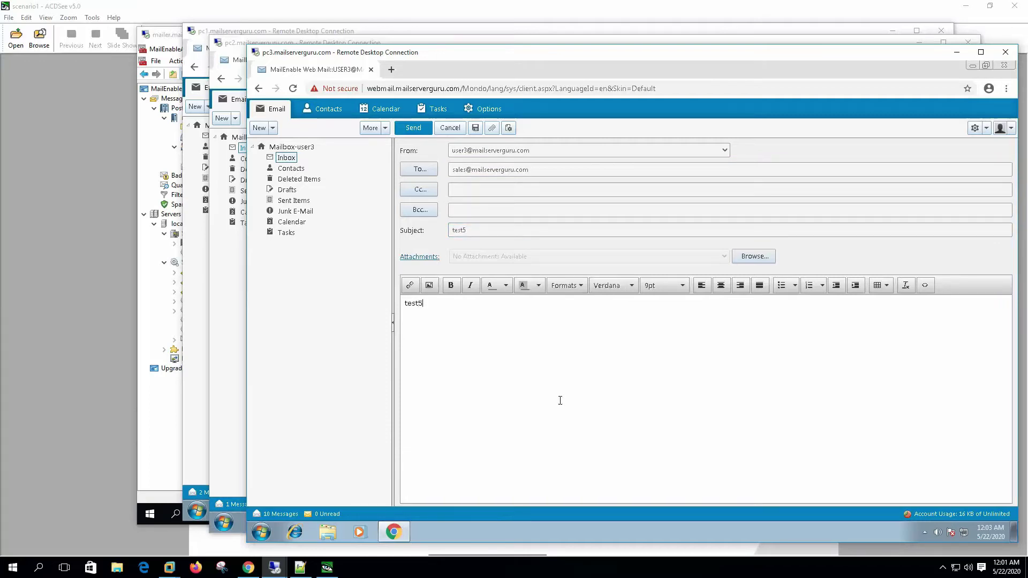
{"action": "left_click", "coordinate": [414, 129]}
- Read the arrived test5 message in user1's inbox, then in user2's inbox
{"action": "left_click", "coordinate": [196, 128]}
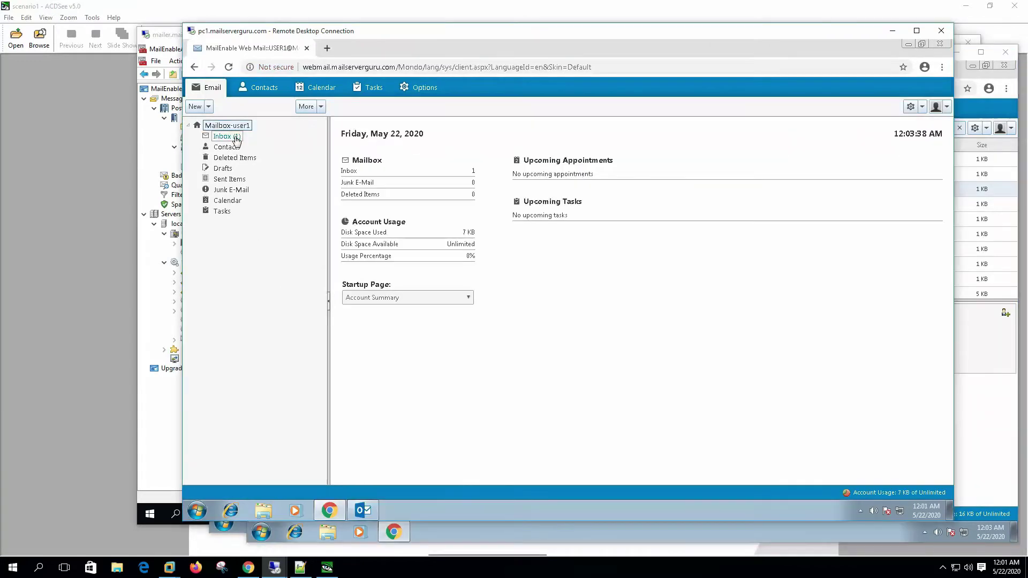
{"action": "left_click", "coordinate": [227, 136]}
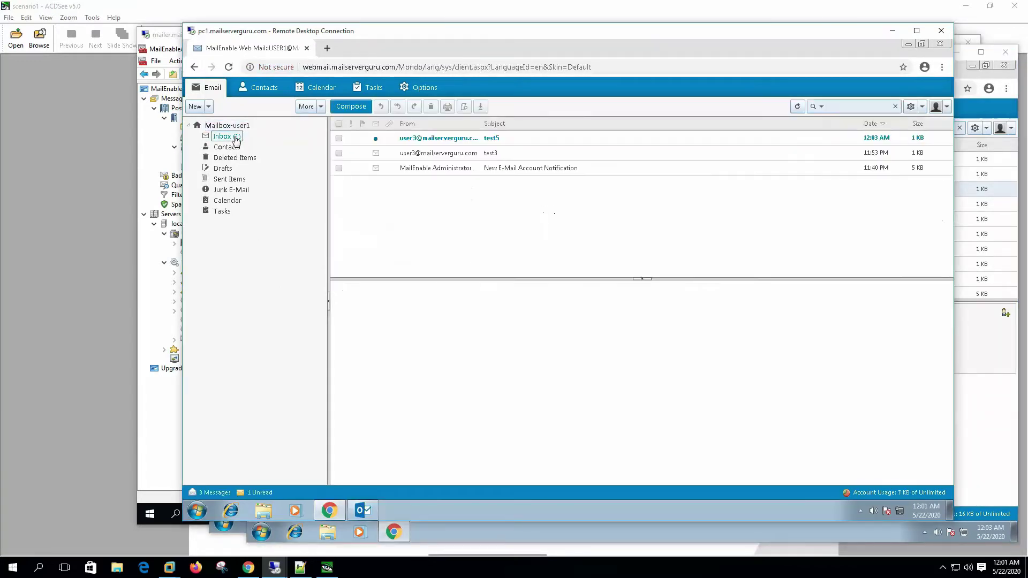
{"action": "left_click", "coordinate": [509, 141]}
{"action": "mouse_move", "coordinate": [274, 567]}
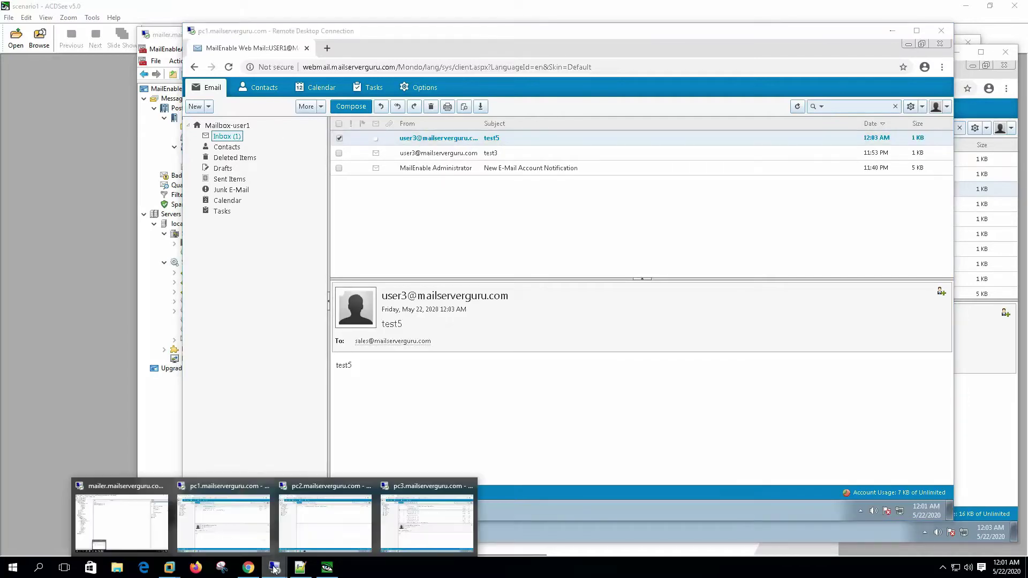
{"action": "left_click", "coordinate": [338, 507]}
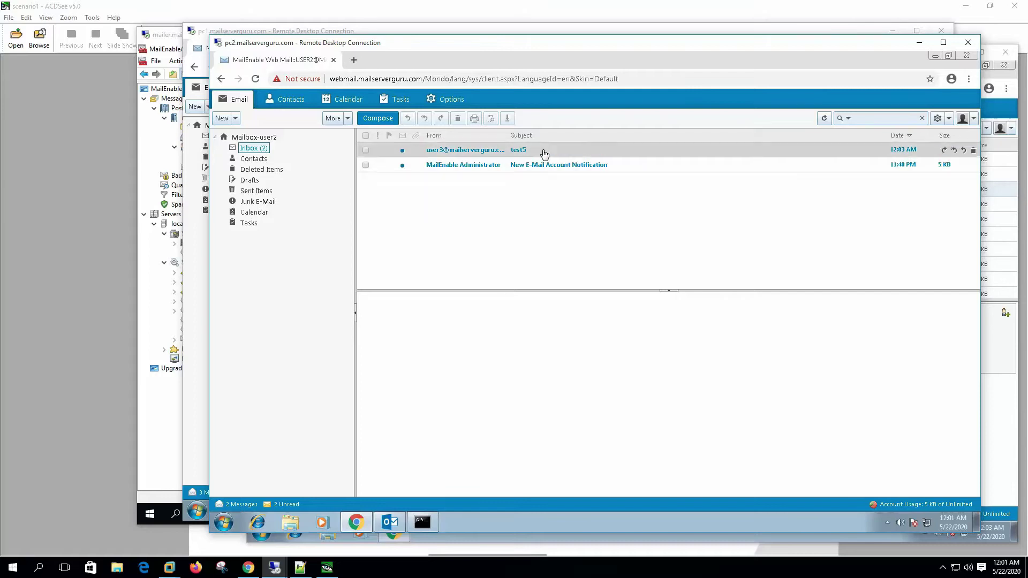
{"action": "left_click", "coordinate": [543, 153]}
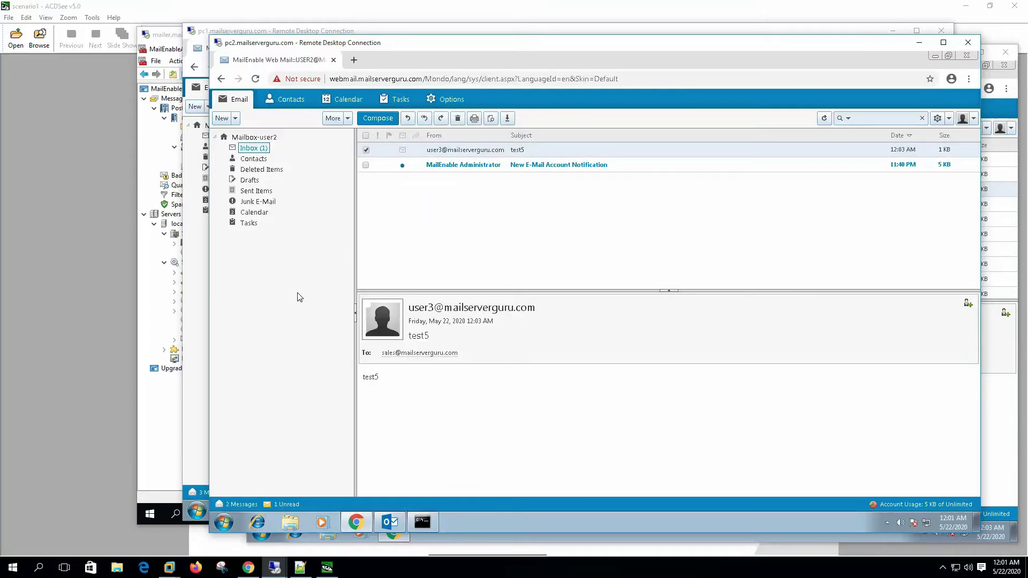
- Look at the sales group's Import Members dialog and close it without importing
{"action": "left_click", "coordinate": [205, 152]}
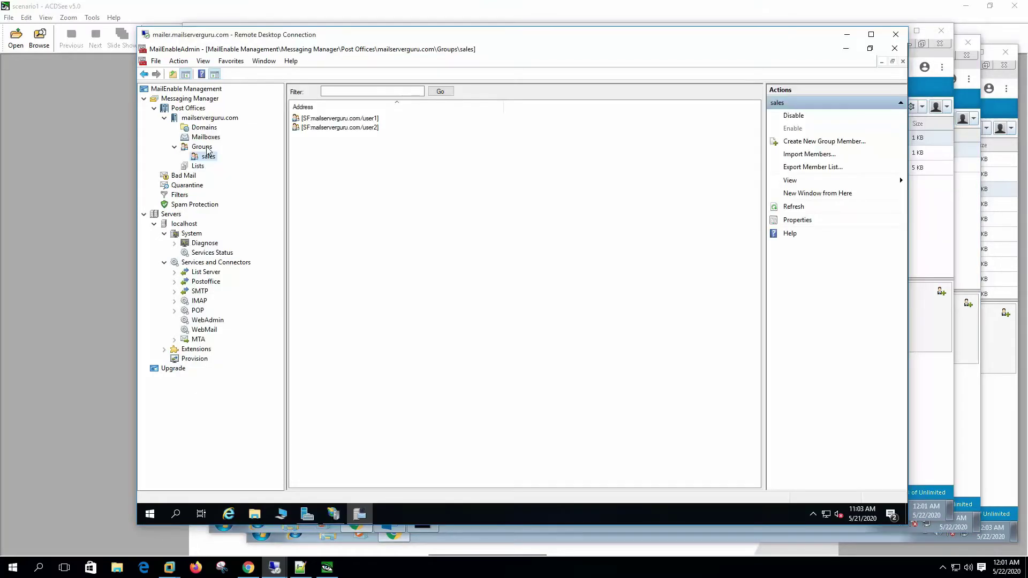
{"action": "right_click", "coordinate": [207, 155]}
{"action": "left_click", "coordinate": [254, 207]}
{"action": "right_click", "coordinate": [207, 157]}
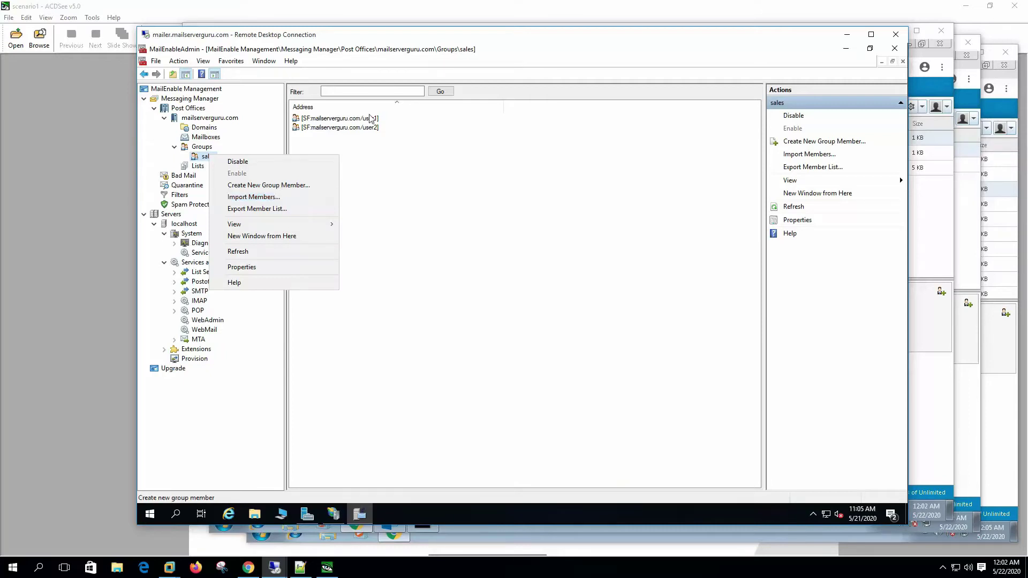
{"action": "left_click", "coordinate": [276, 200]}
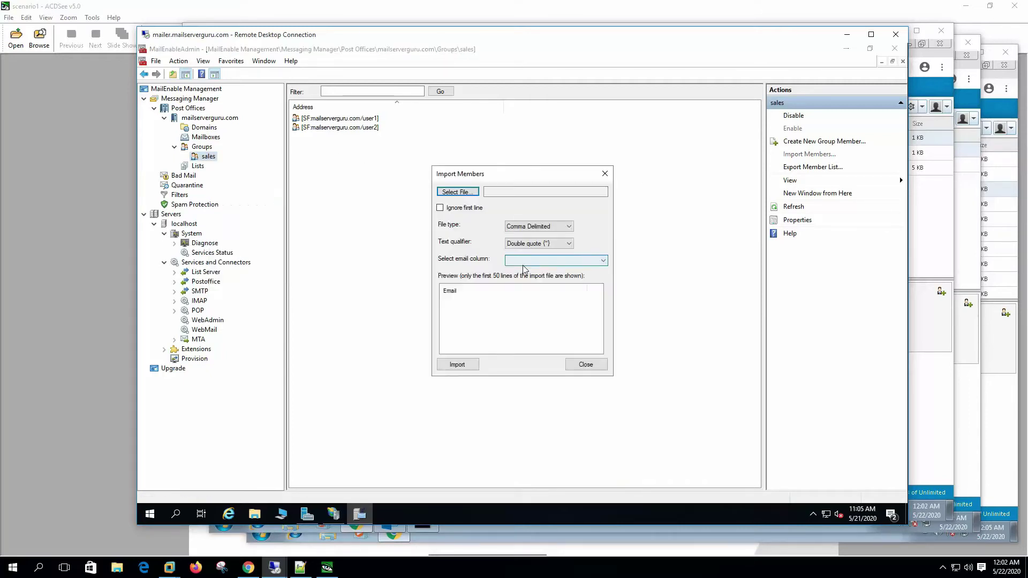
{"action": "left_click", "coordinate": [586, 364]}
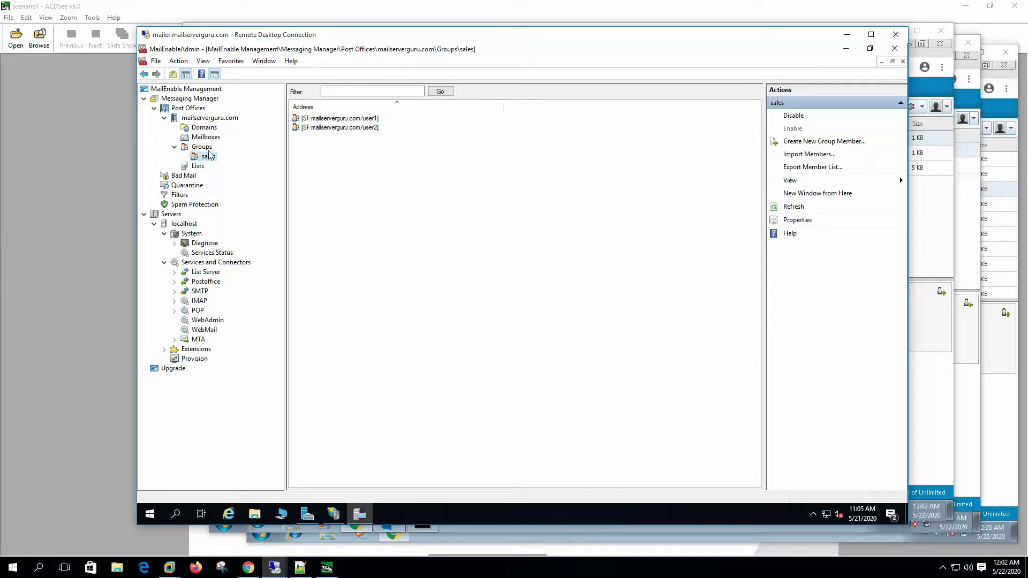
- Show the mailserverguru.com post office's empty Lists section
{"action": "left_click", "coordinate": [198, 166]}
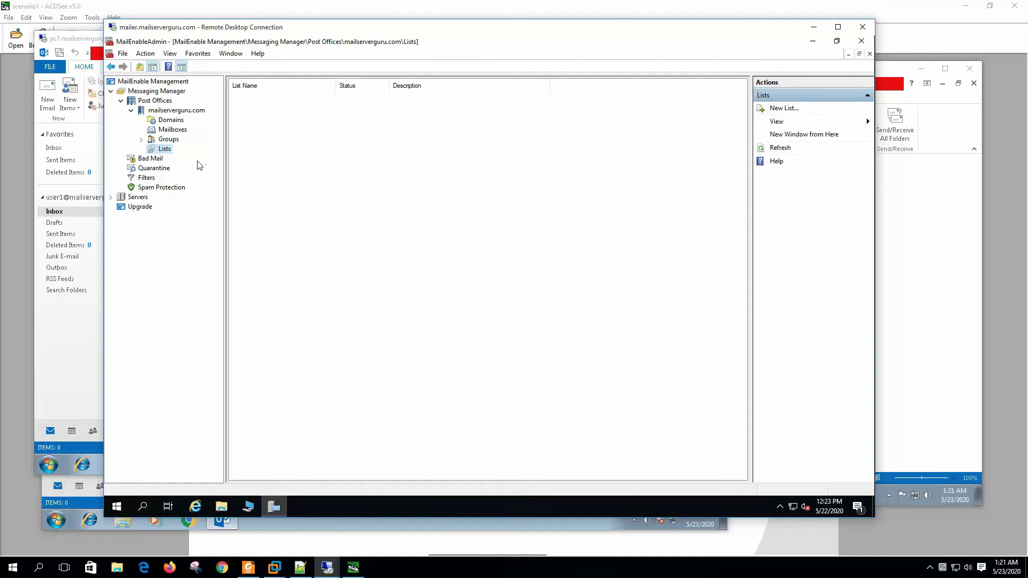
- Start a new list named list1 on mailserverguru.com with owner munna's email
{"action": "right_click", "coordinate": [165, 148]}
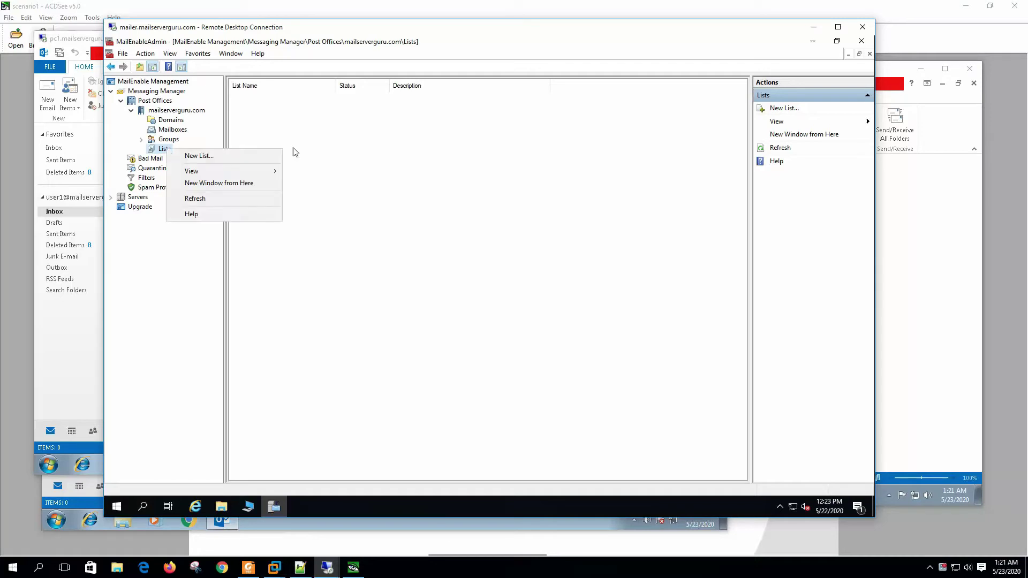
{"action": "left_click", "coordinate": [258, 157]}
{"action": "left_click_drag", "start_coordinate": [361, 128], "coordinate": [437, 127]}
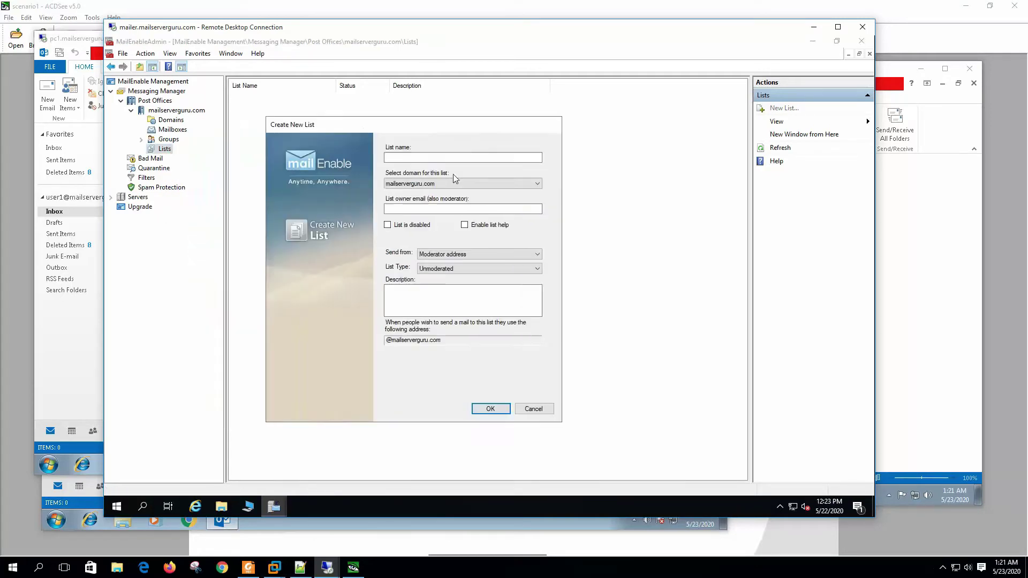
{"action": "left_click", "coordinate": [417, 155]}
{"action": "type", "text": "list1"}
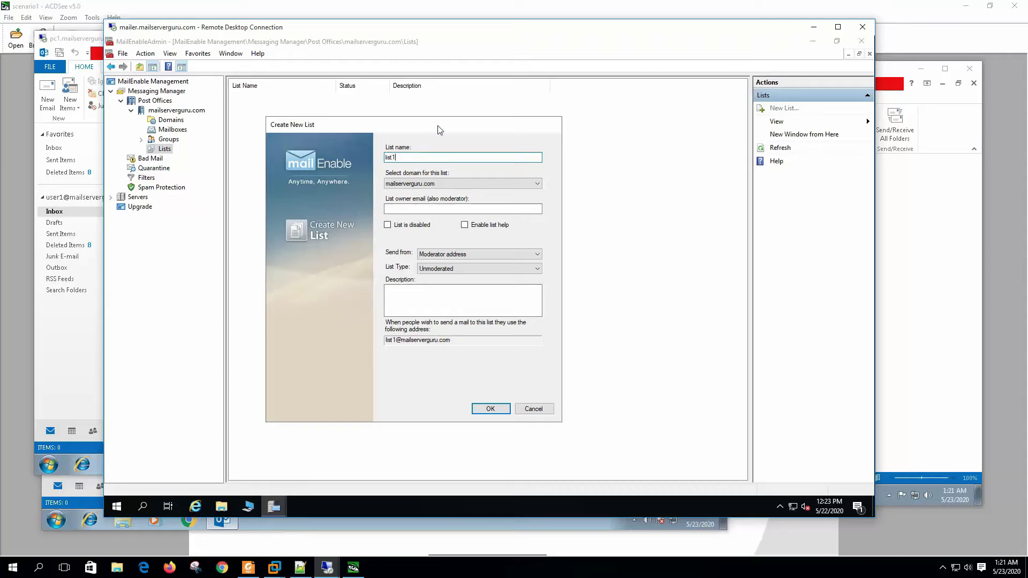
{"action": "left_click", "coordinate": [409, 184]}
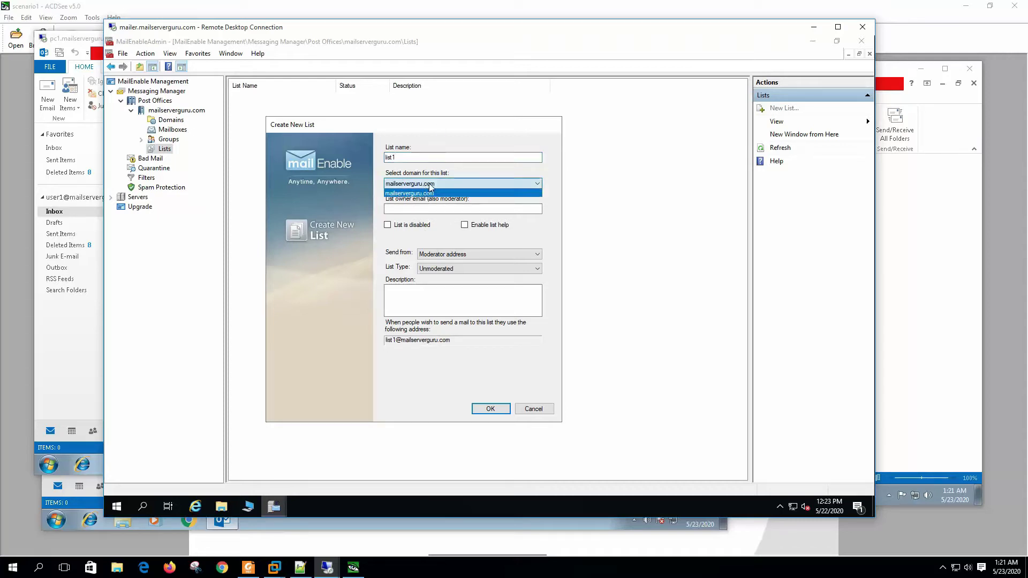
{"action": "left_click", "coordinate": [430, 193]}
{"action": "left_click", "coordinate": [501, 212]}
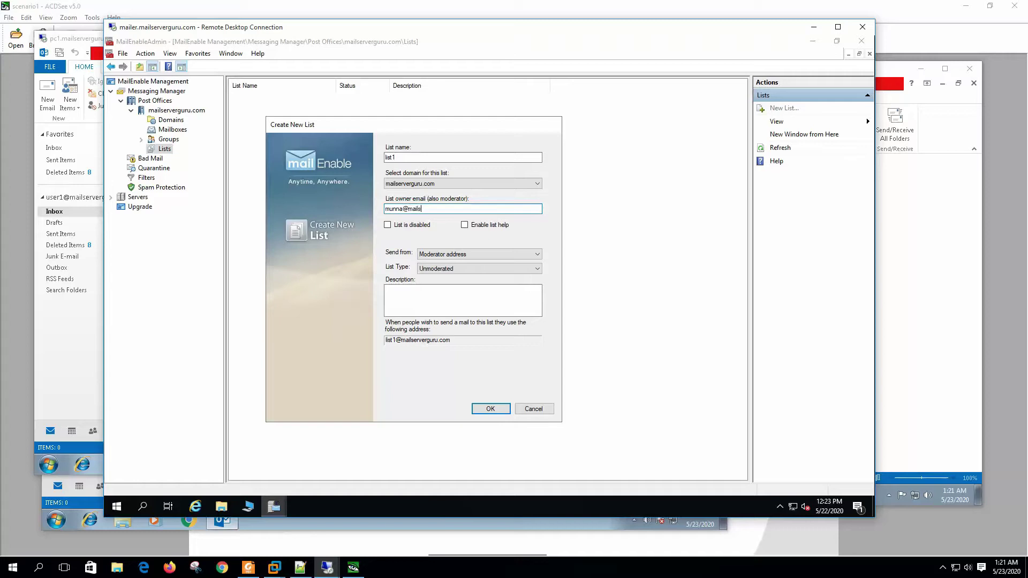
{"action": "type", "text": "erverguru.com"}
- Set Send from to List address (change envelope only) and keep List Type Unmoderated
{"action": "left_click", "coordinate": [453, 256]}
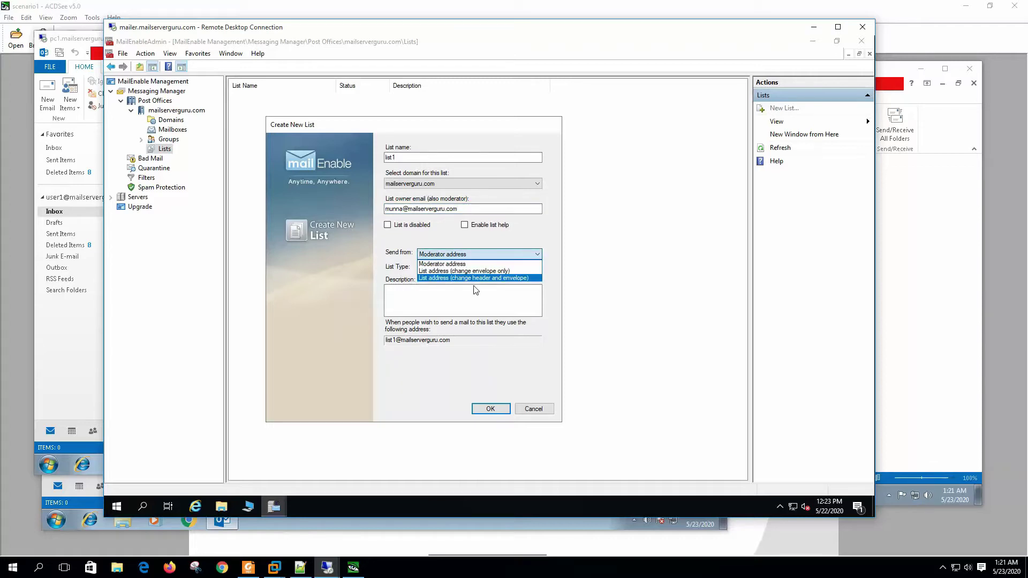
{"action": "left_click", "coordinate": [455, 270]}
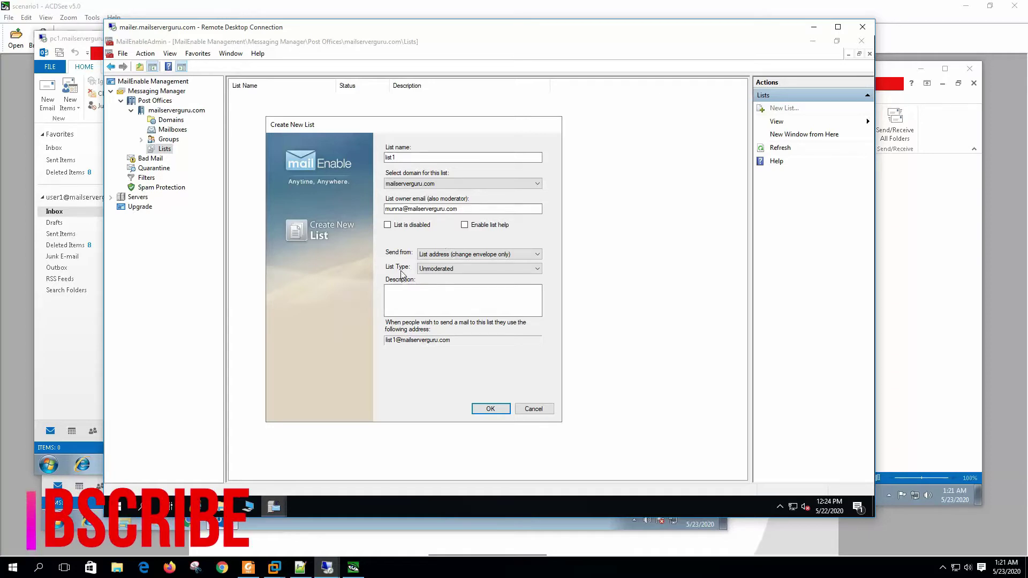
{"action": "left_click", "coordinate": [461, 271]}
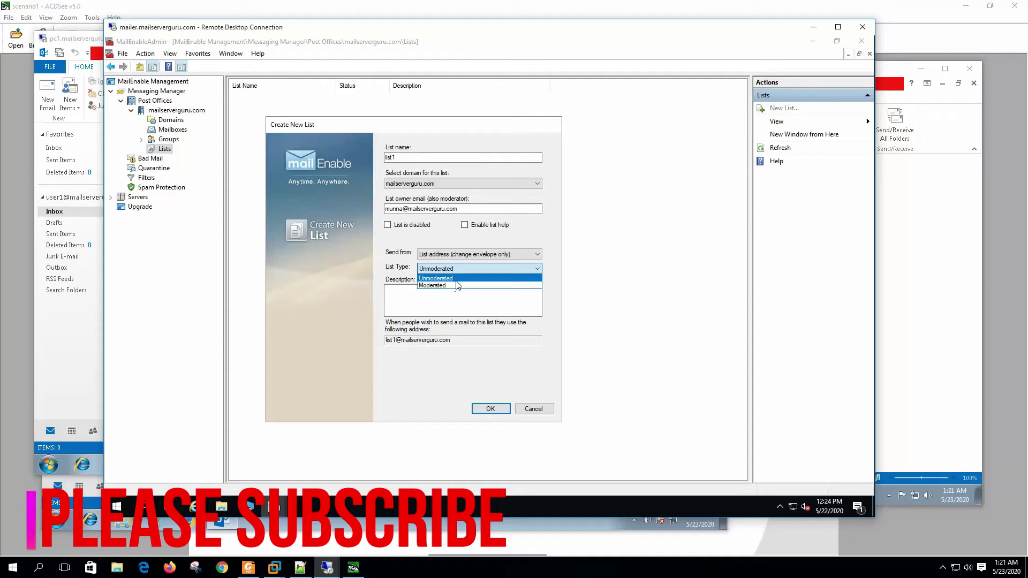
{"action": "left_click", "coordinate": [460, 277]}
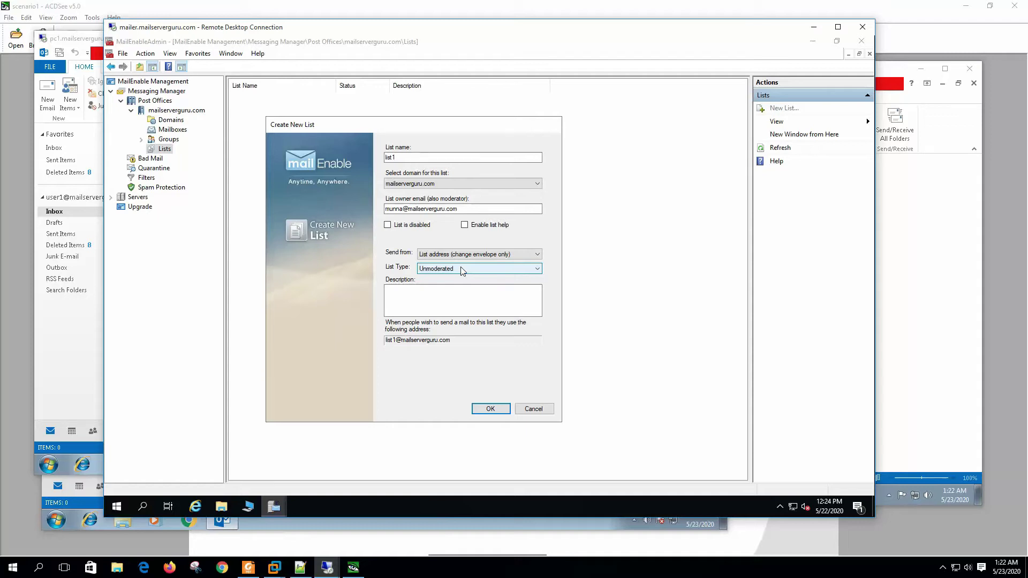
{"action": "left_click", "coordinate": [462, 271]}
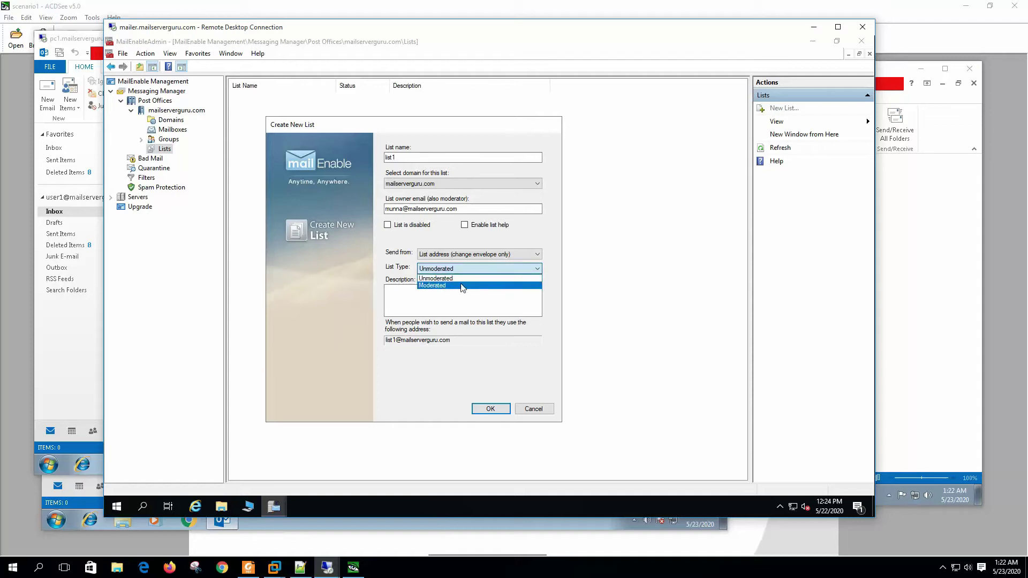
{"action": "left_click", "coordinate": [439, 285]}
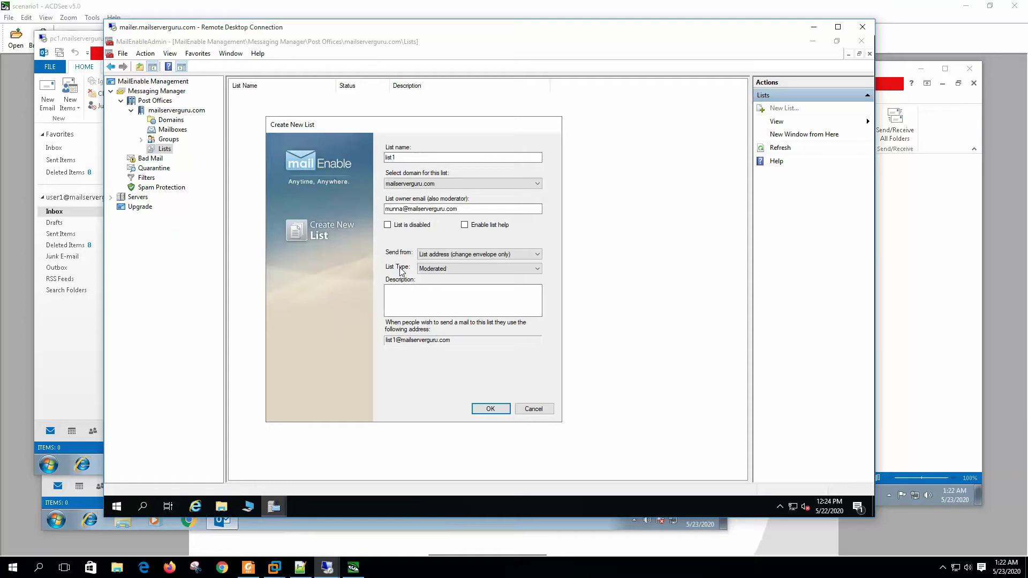
{"action": "left_click", "coordinate": [457, 273]}
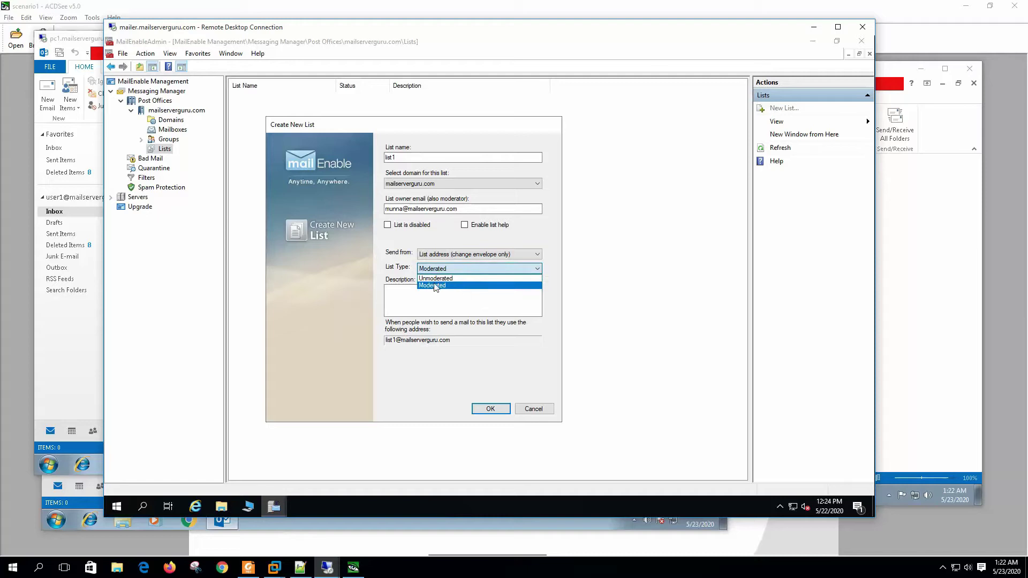
{"action": "left_click", "coordinate": [451, 280]}
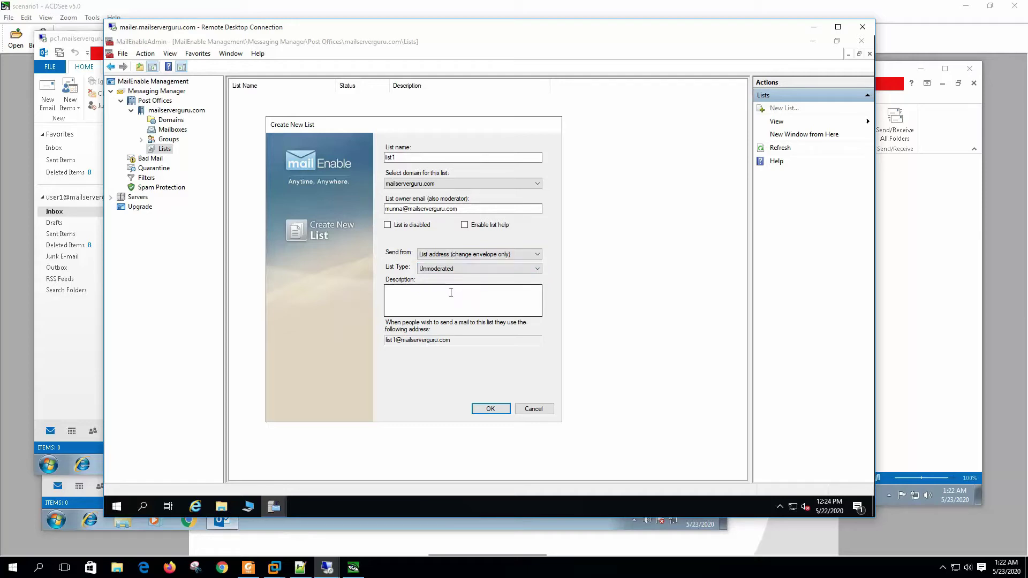
{"action": "left_click", "coordinate": [437, 305]}
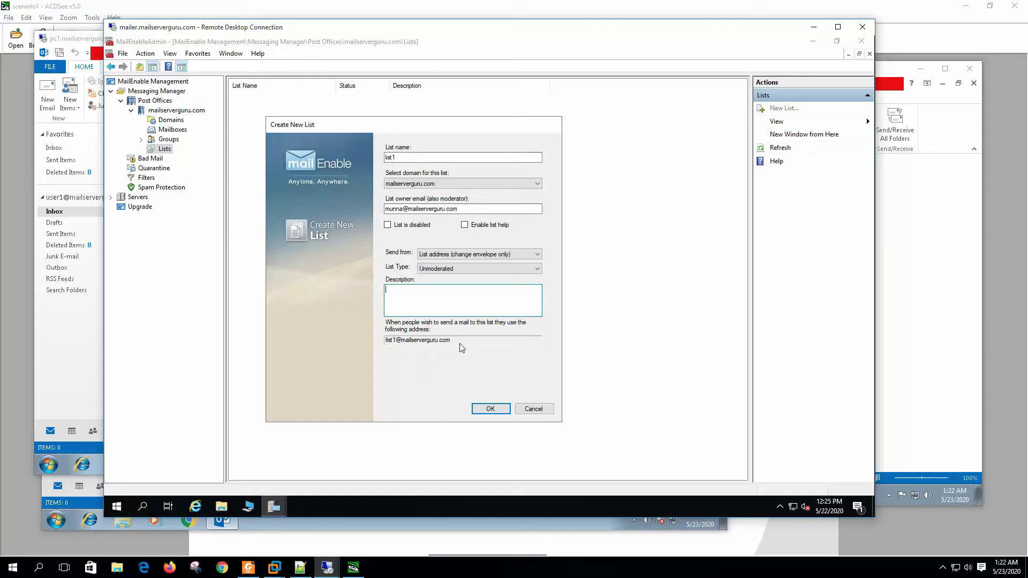
{"action": "left_click", "coordinate": [490, 409]}
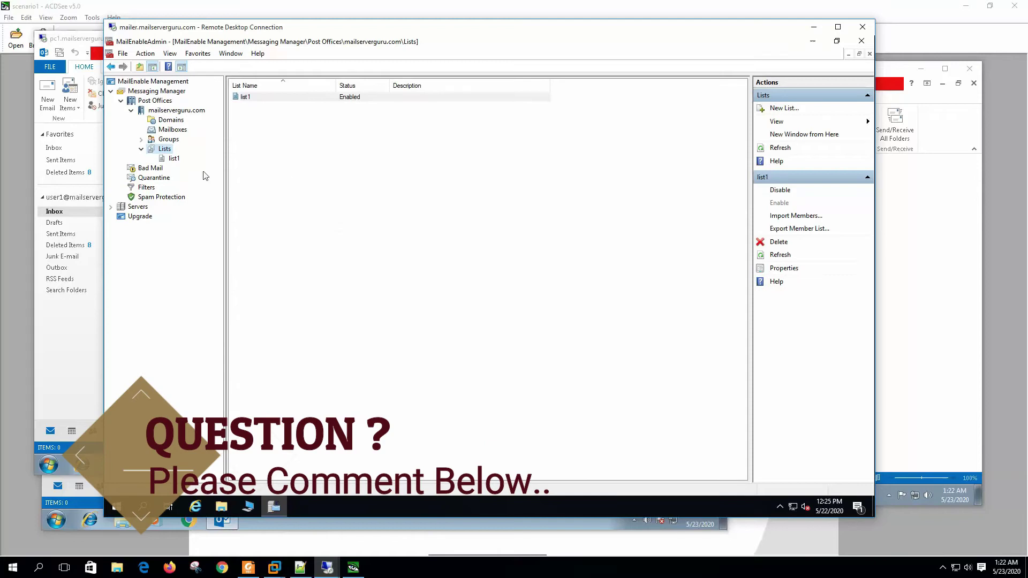
{"action": "left_click", "coordinate": [175, 159]}
{"action": "right_click", "coordinate": [175, 159]}
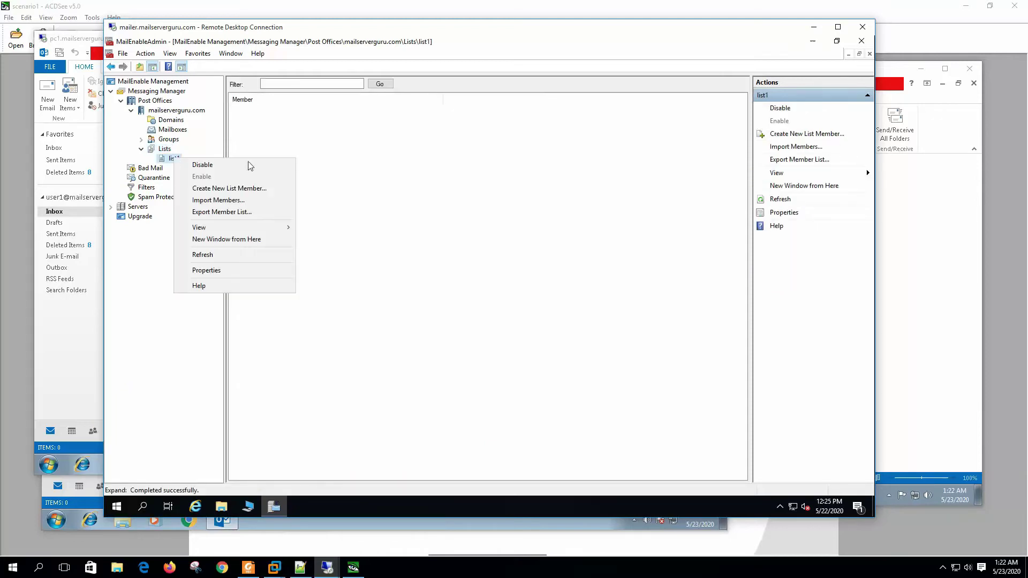
{"action": "left_click", "coordinate": [256, 188]}
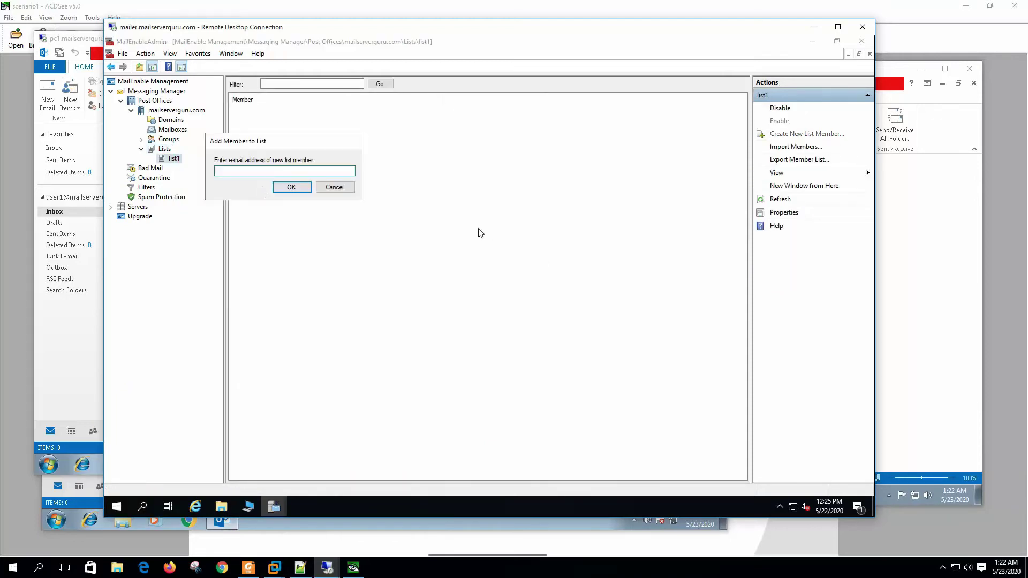
{"action": "left_click", "coordinate": [291, 186]}
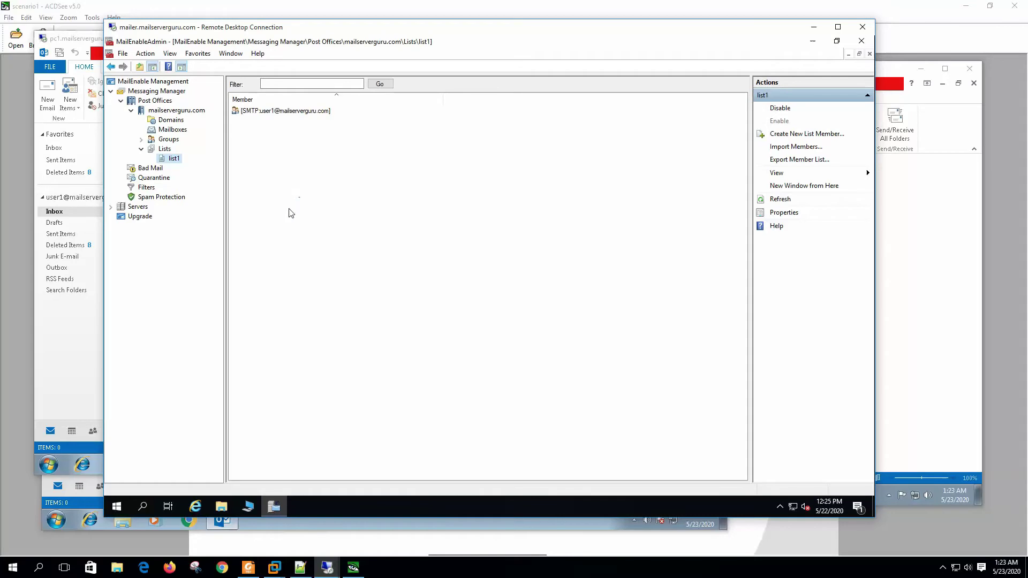
{"action": "right_click", "coordinate": [175, 159]}
{"action": "left_click", "coordinate": [256, 189]}
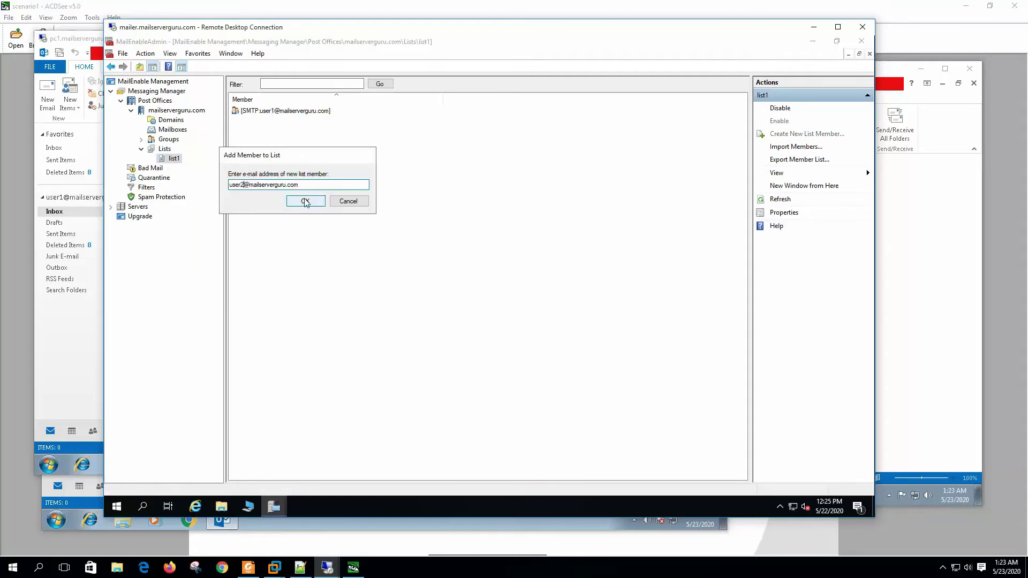
{"action": "left_click", "coordinate": [305, 202]}
- Glance at list1's Import Members dialog, close it, and bring pc3's Outlook forward
{"action": "right_click", "coordinate": [174, 158]}
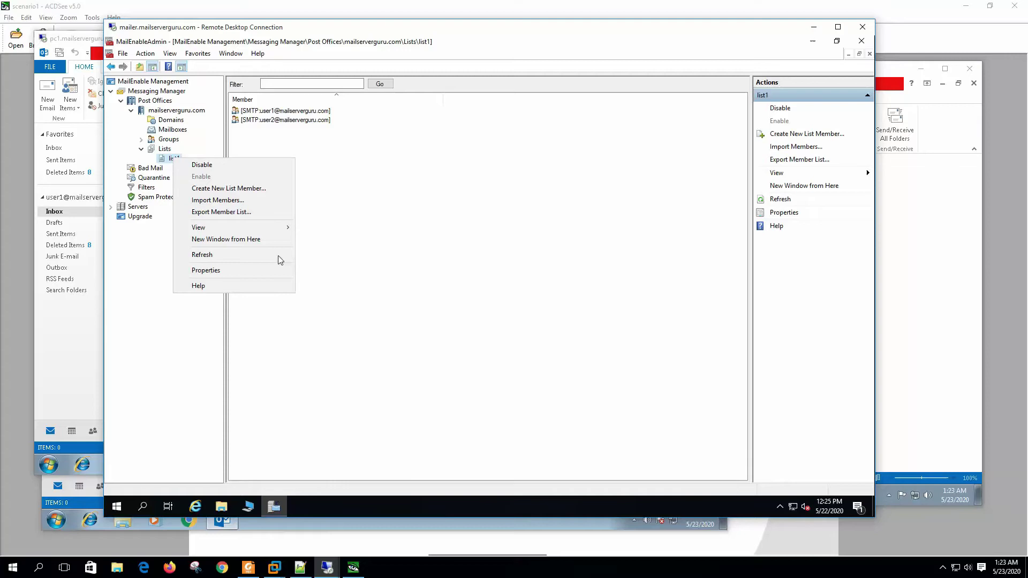
{"action": "left_click", "coordinate": [263, 202]}
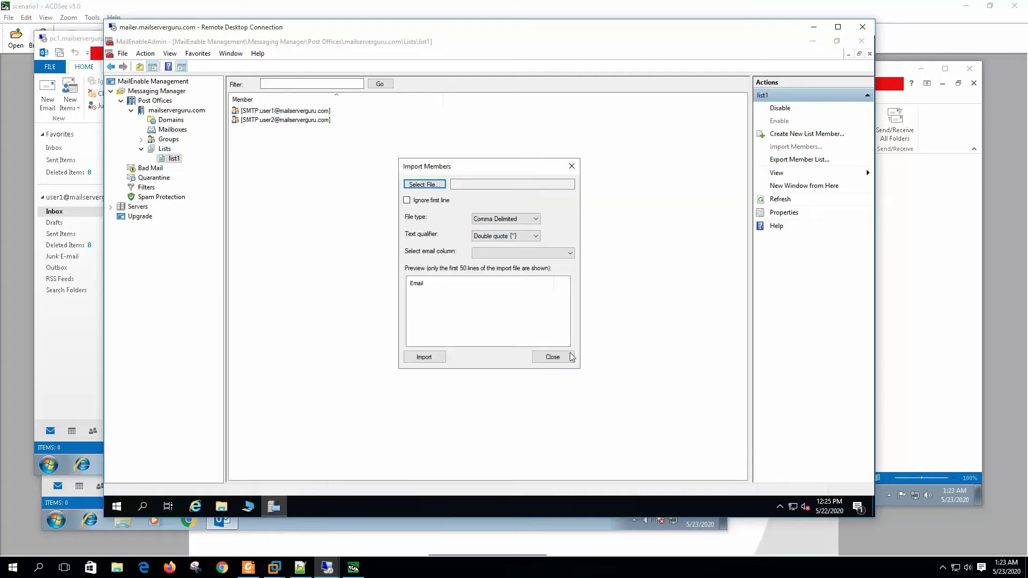
{"action": "left_click", "coordinate": [553, 357]}
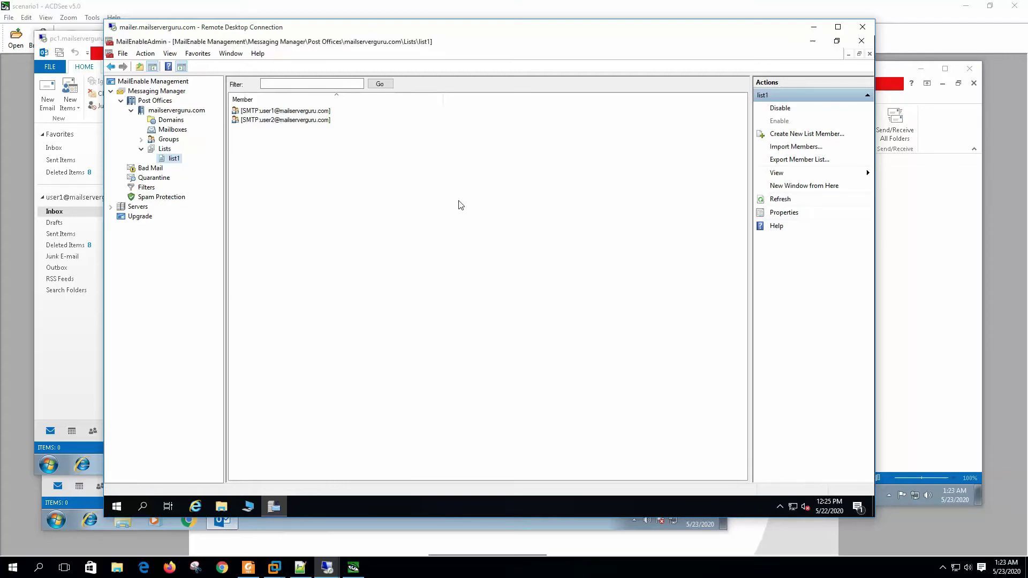
{"action": "left_click", "coordinate": [90, 433]}
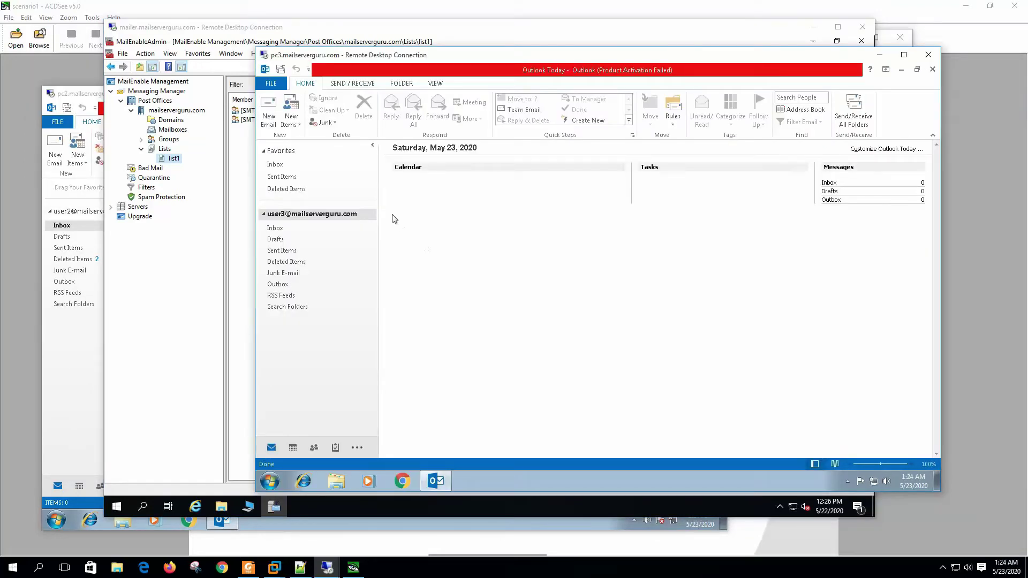
- Send user3's subscribe message to list1 and fetch mail so the subscription notice arrives
{"action": "left_click", "coordinate": [272, 113]}
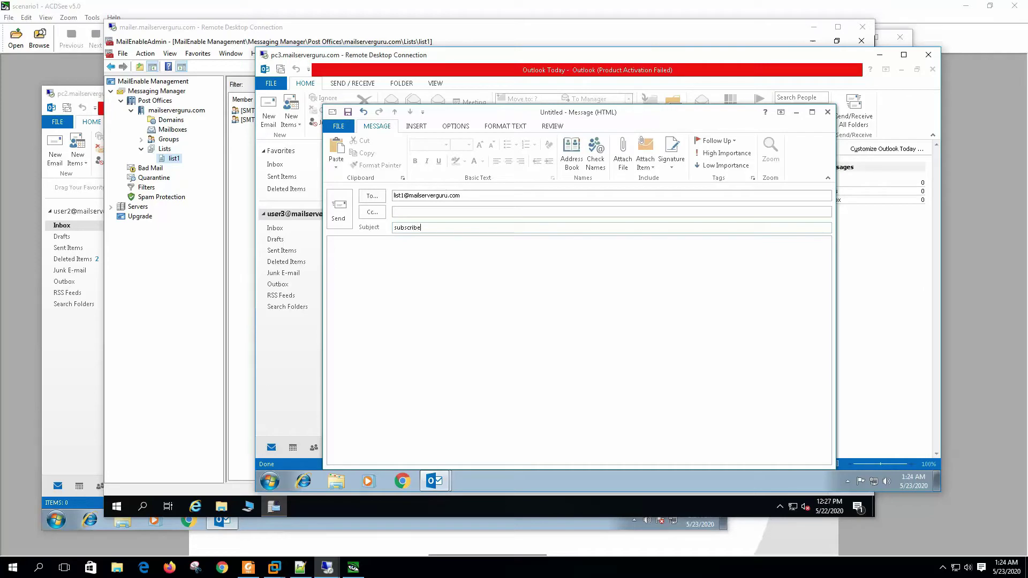
{"action": "type", "text": "please..."}
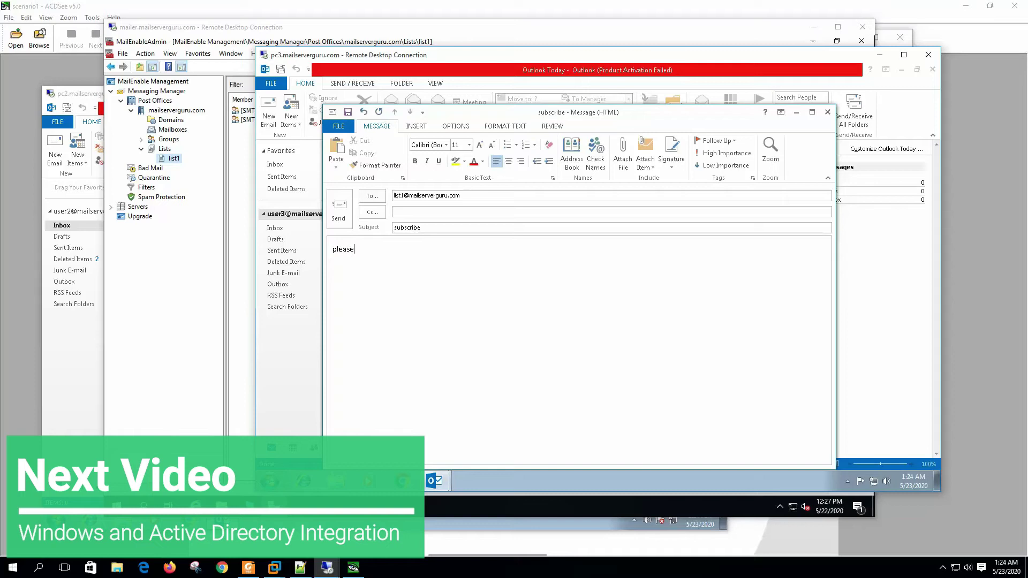
{"action": "left_click", "coordinate": [340, 211]}
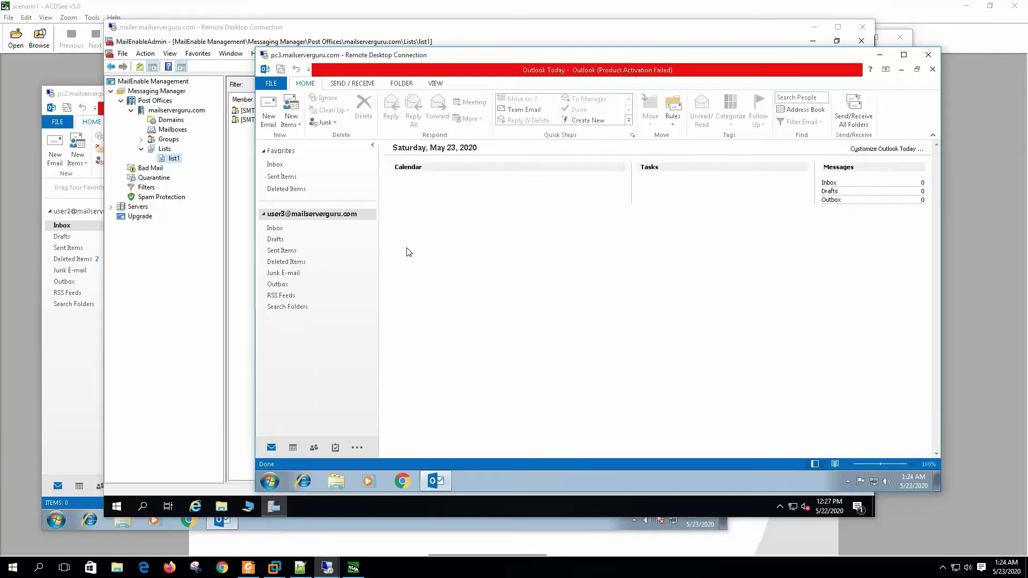
{"action": "left_click", "coordinate": [279, 229]}
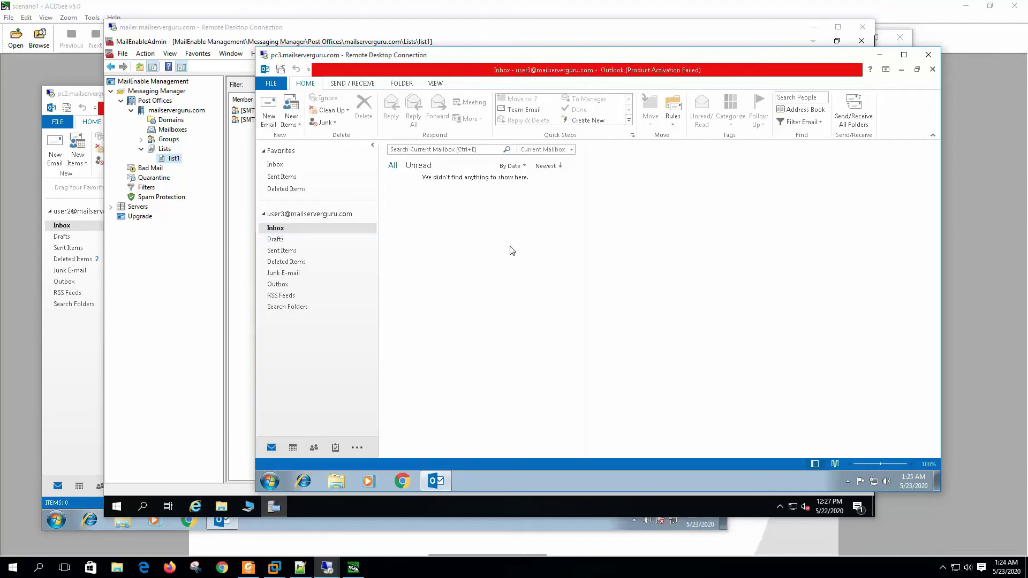
{"action": "key", "text": "F9"}
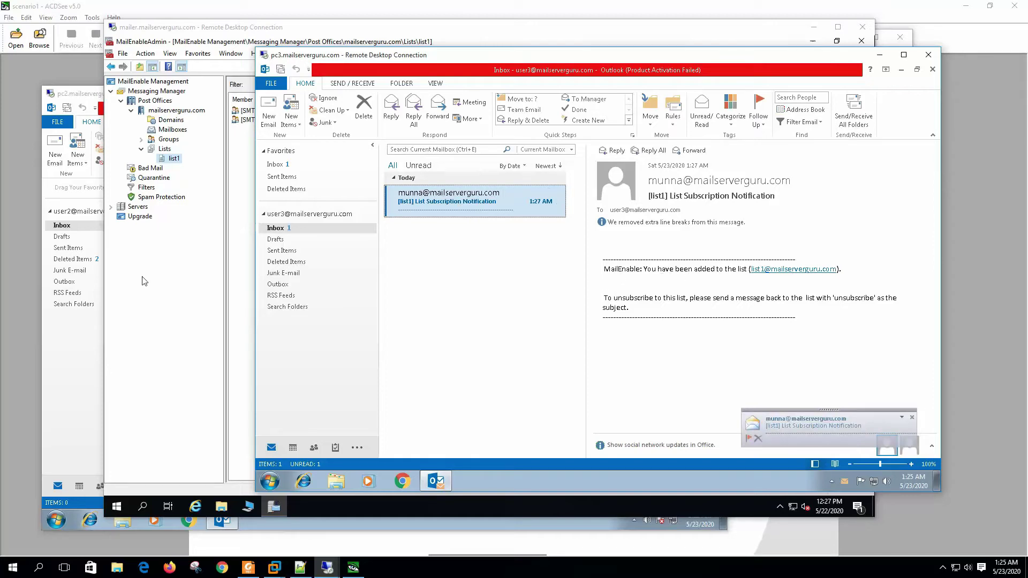
- Refresh list1's members in MailEnable to confirm user3 was added
{"action": "left_click", "coordinate": [190, 321]}
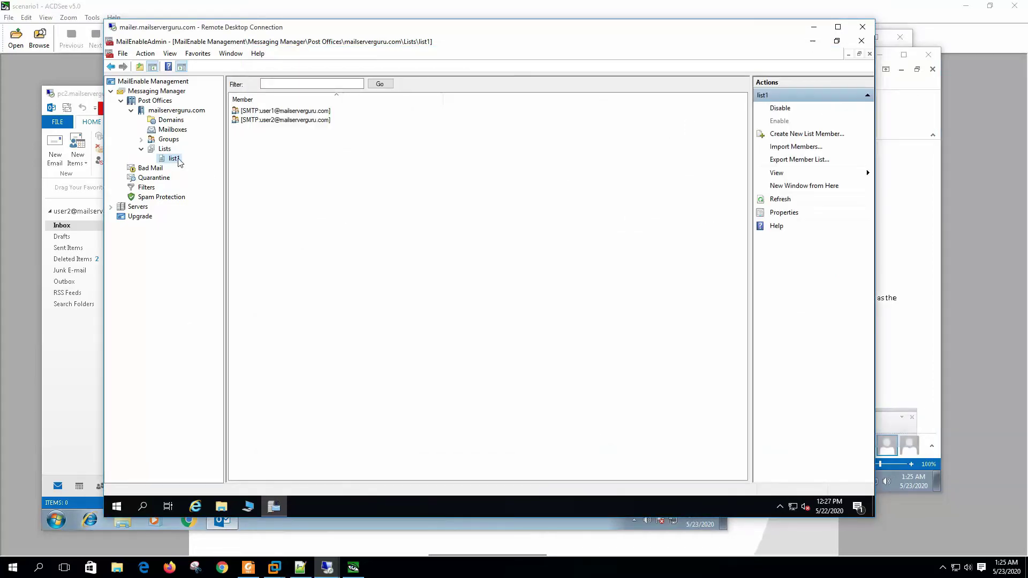
{"action": "left_click", "coordinate": [780, 206]}
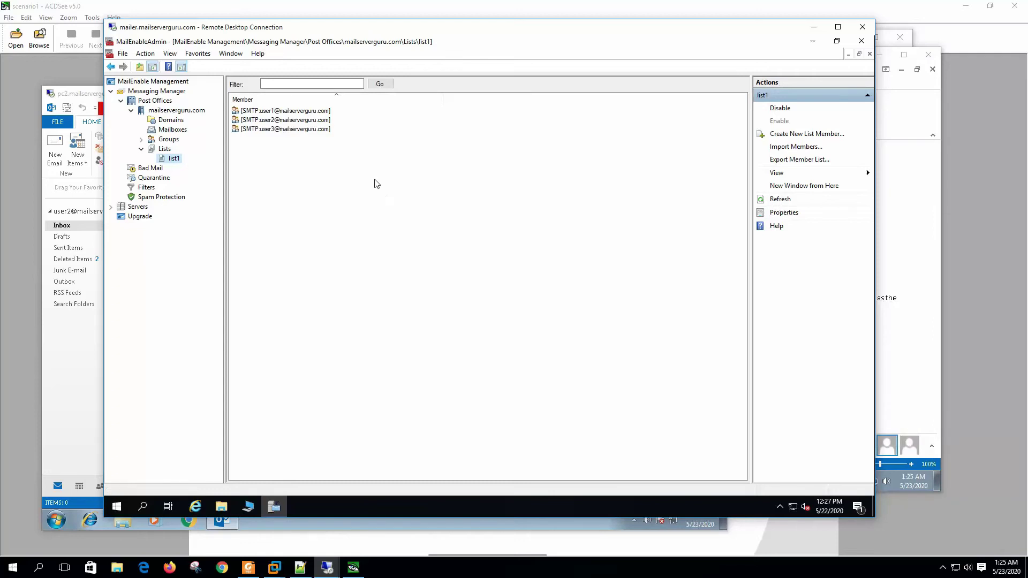
{"action": "left_click", "coordinate": [286, 130]}
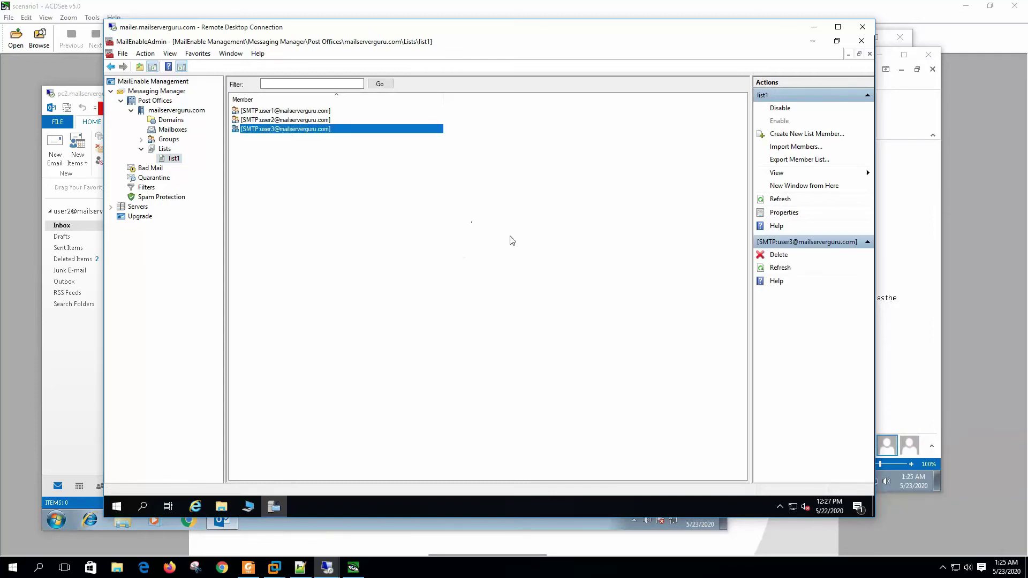
{"action": "left_click", "coordinate": [916, 343]}
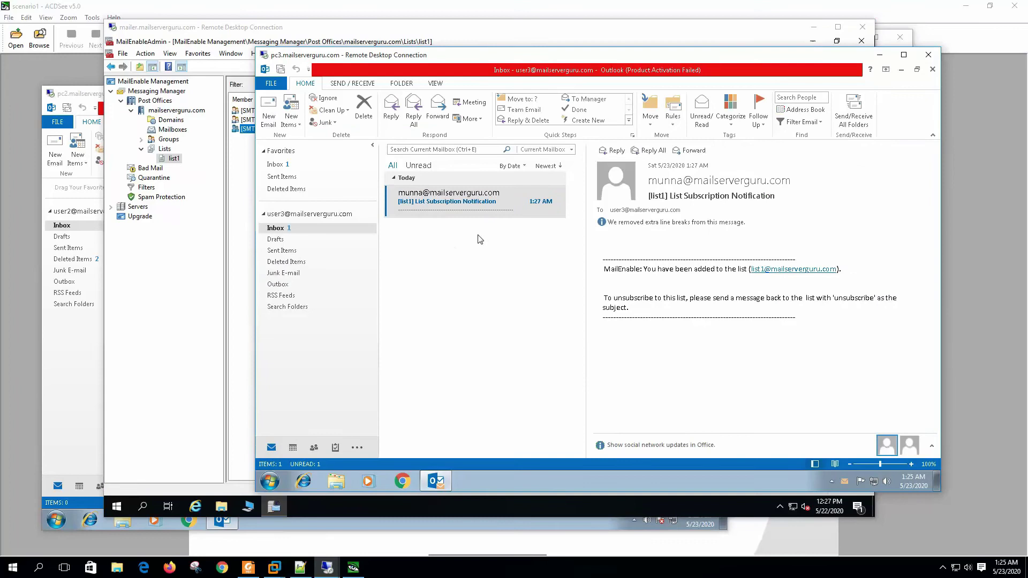
- Send an 'unsubscribe' message from user3 to list1 and view the removal notification
{"action": "left_click", "coordinate": [287, 230]}
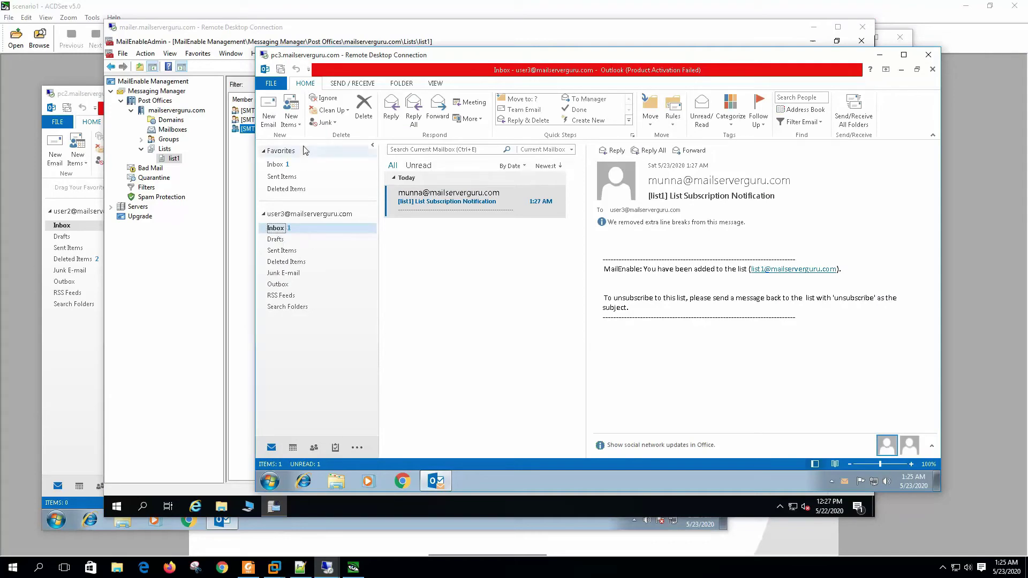
{"action": "left_click", "coordinate": [270, 104]}
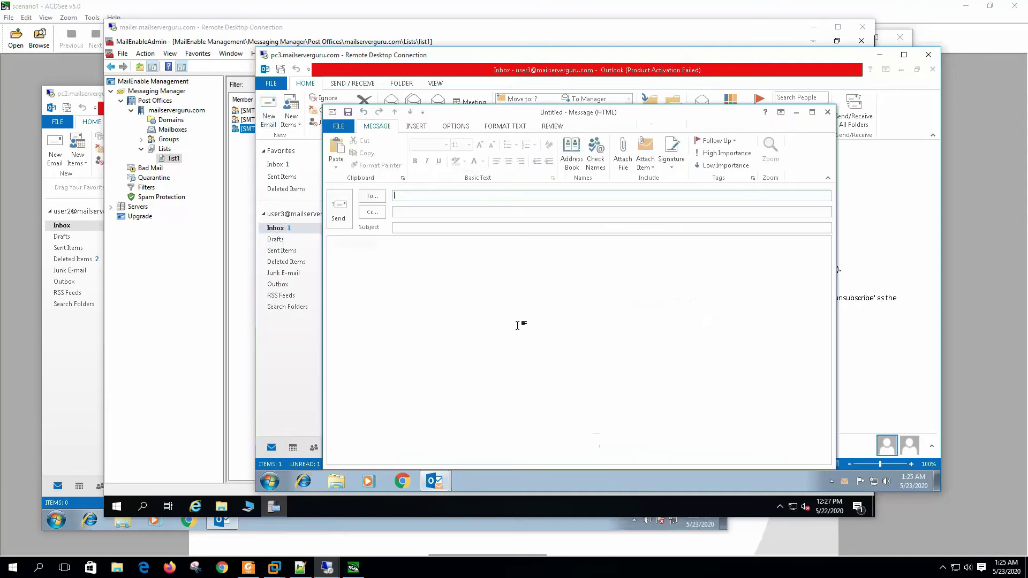
{"action": "type", "text": "list1"}
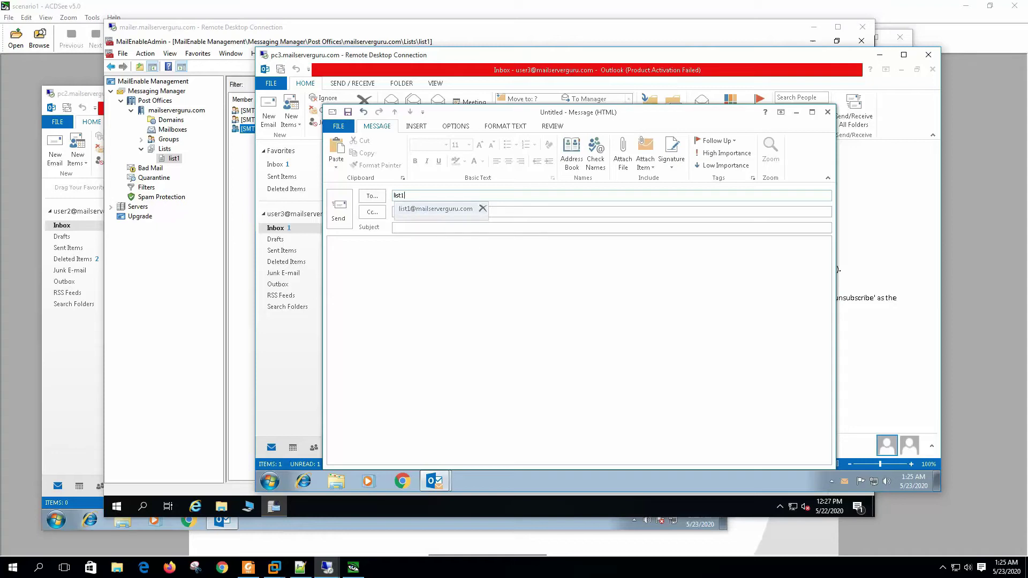
{"action": "key", "text": "Return"}
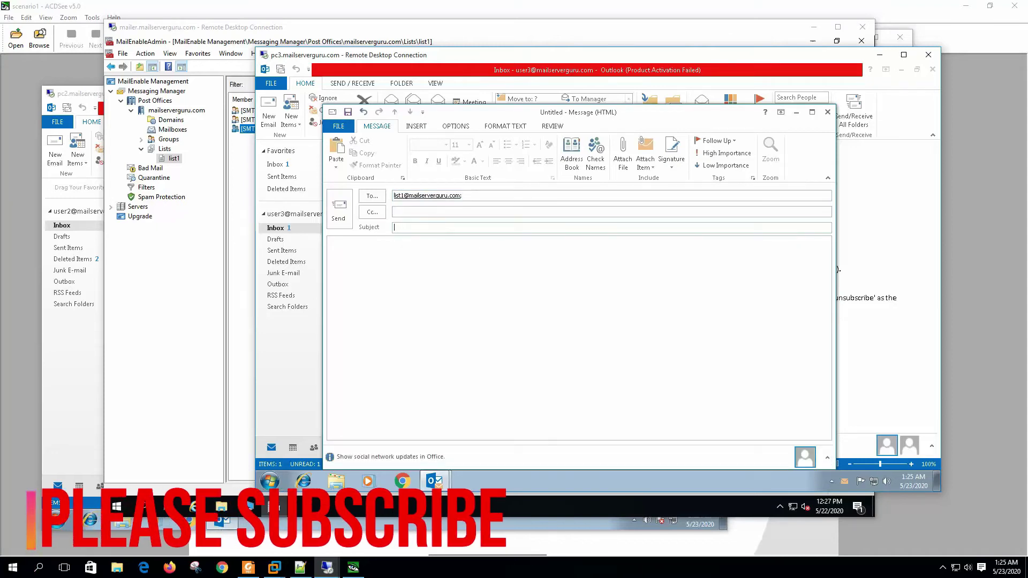
{"action": "type", "text": "unsubs"}
{"action": "type", "text": "cribe"}
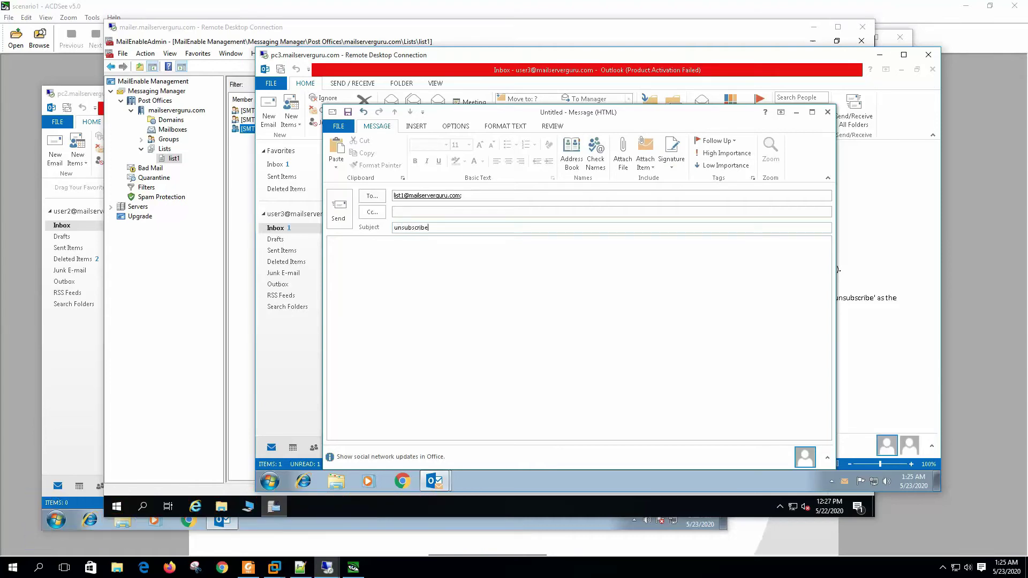
{"action": "key", "text": "Tab"}
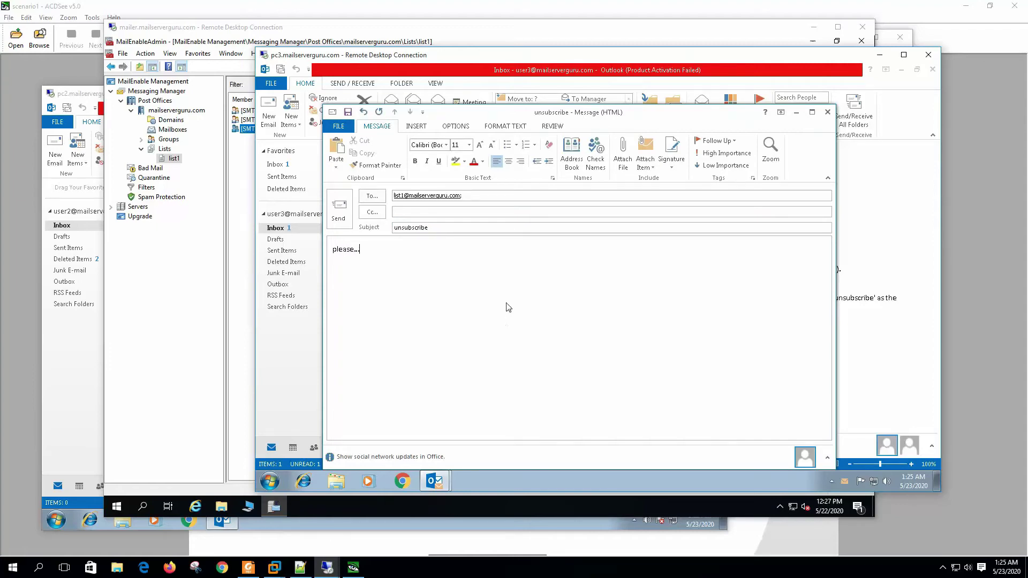
{"action": "left_click", "coordinate": [338, 209]}
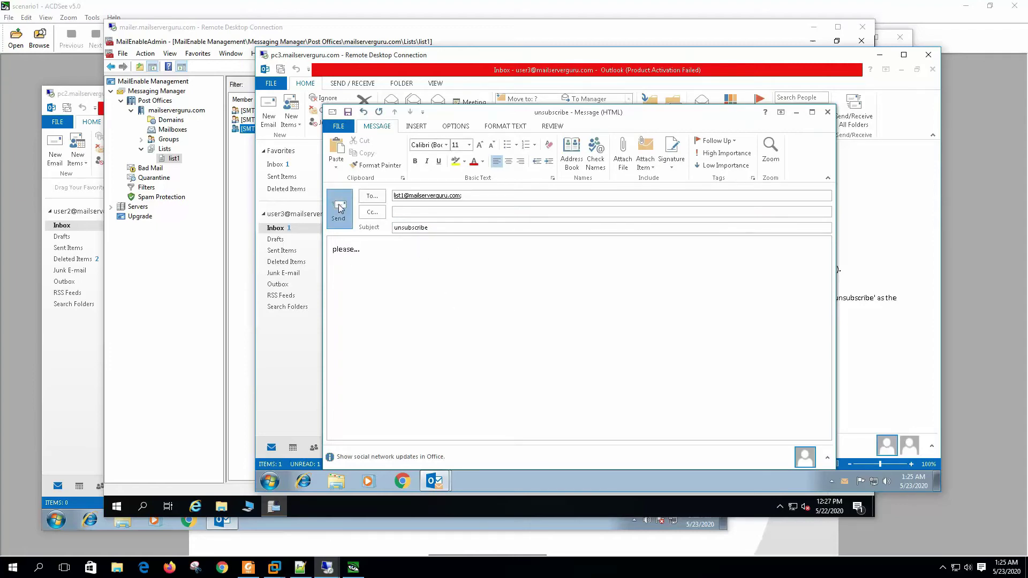
{"action": "left_click", "coordinate": [854, 109]}
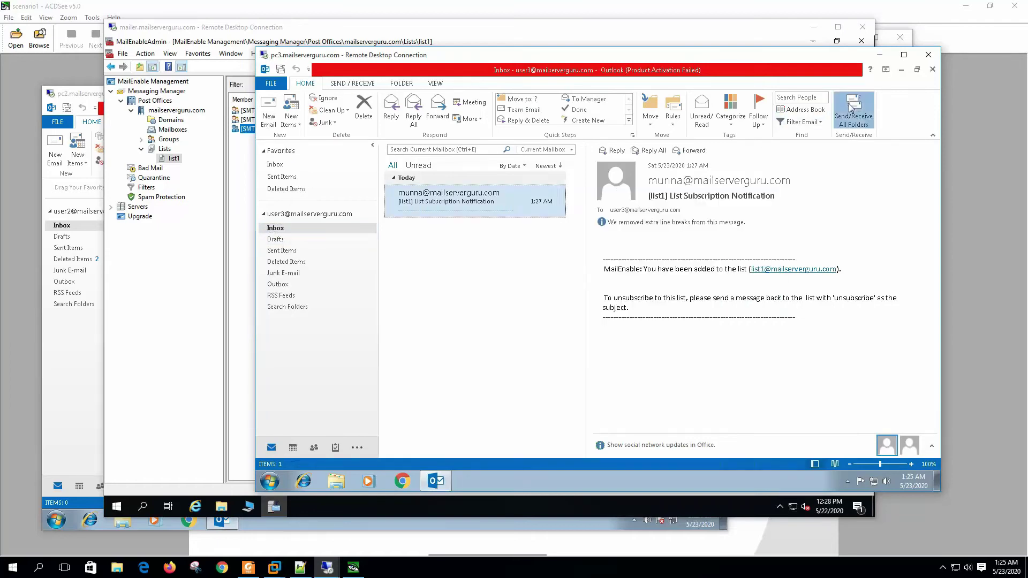
{"action": "left_click", "coordinate": [448, 201]}
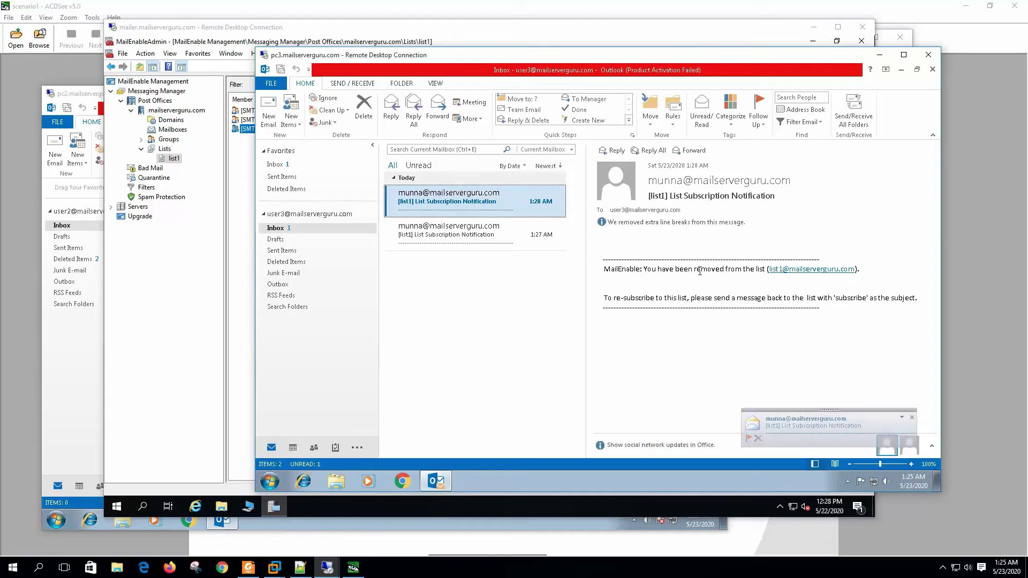
- Refresh list1's member list in MailEnable to check user3's removal
{"action": "left_click", "coordinate": [167, 325]}
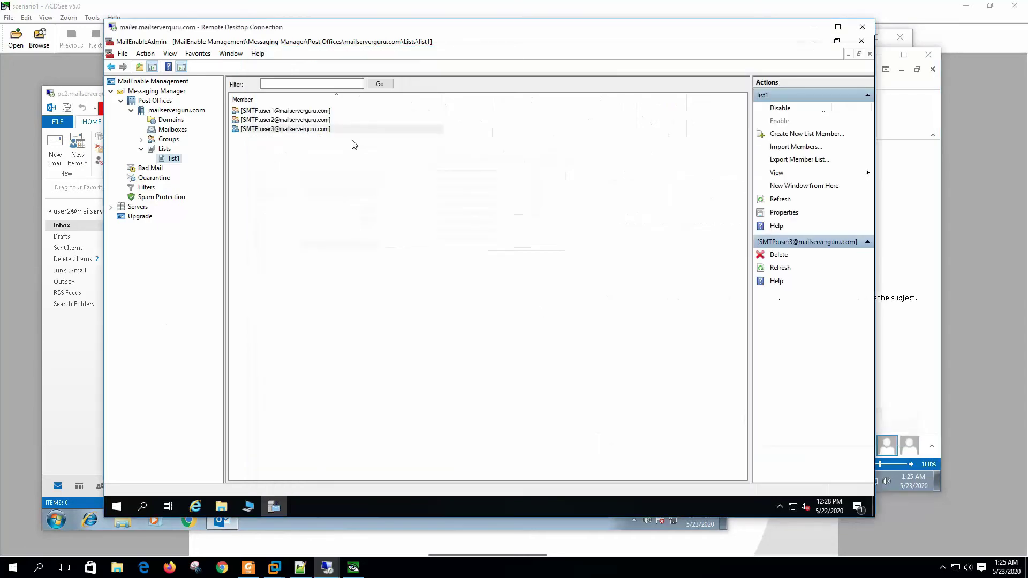
{"action": "left_click", "coordinate": [302, 130]}
{"action": "left_click", "coordinate": [783, 201]}
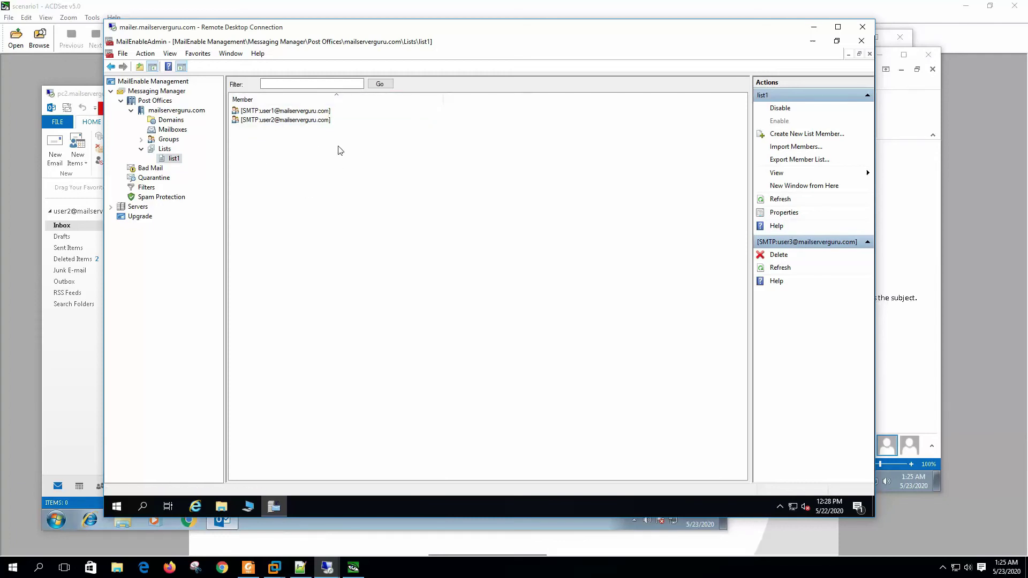
{"action": "left_click", "coordinate": [913, 371]}
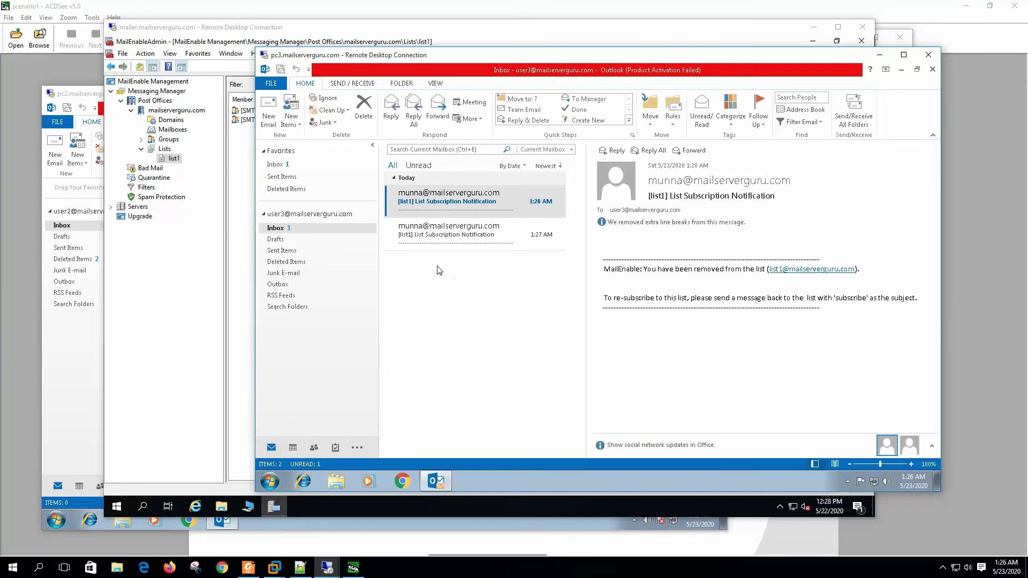
{"action": "key", "text": "alt+Tab"}
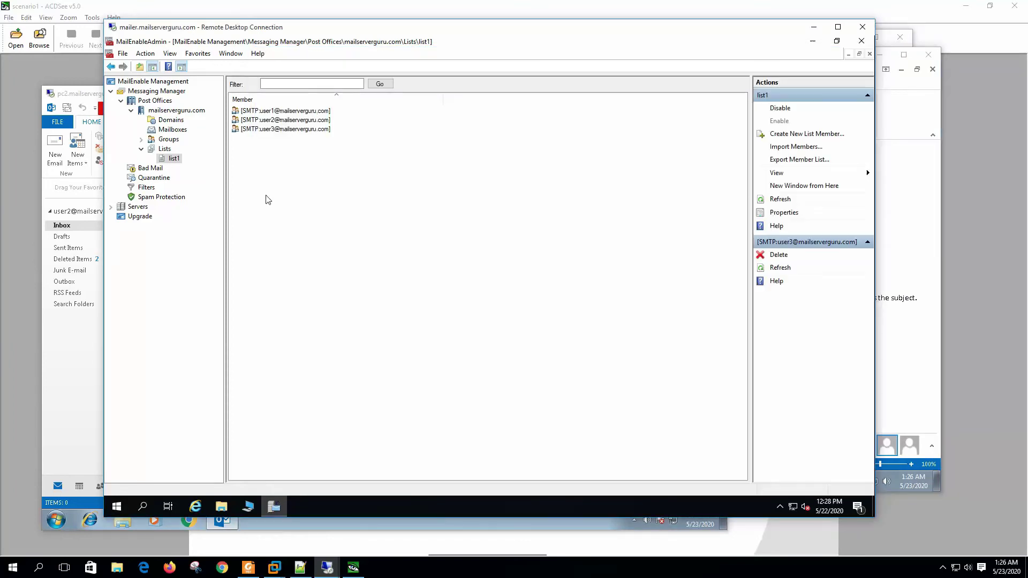
{"action": "right_click", "coordinate": [177, 160]}
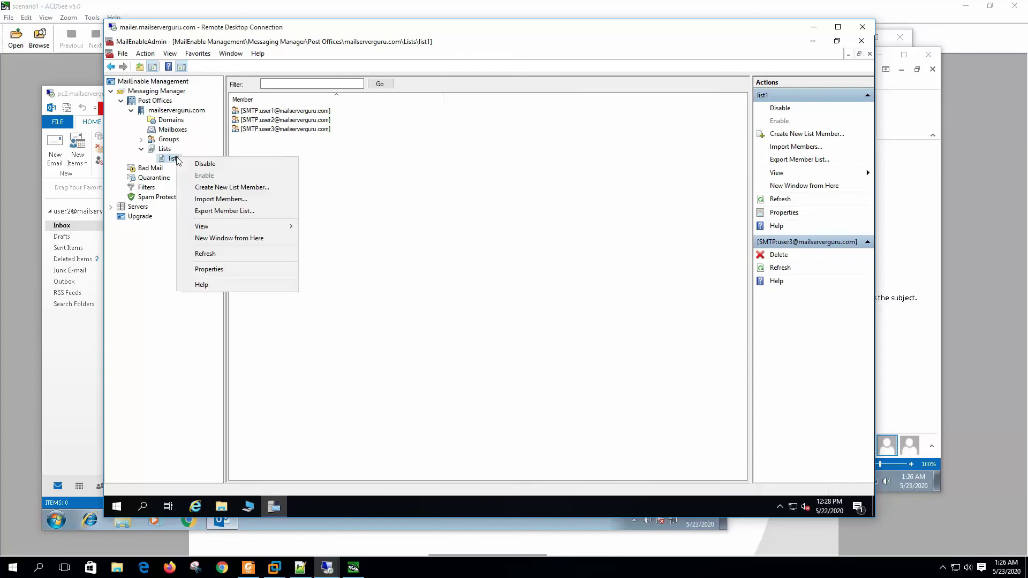
{"action": "left_click", "coordinate": [252, 273]}
{"action": "left_click", "coordinate": [396, 126]}
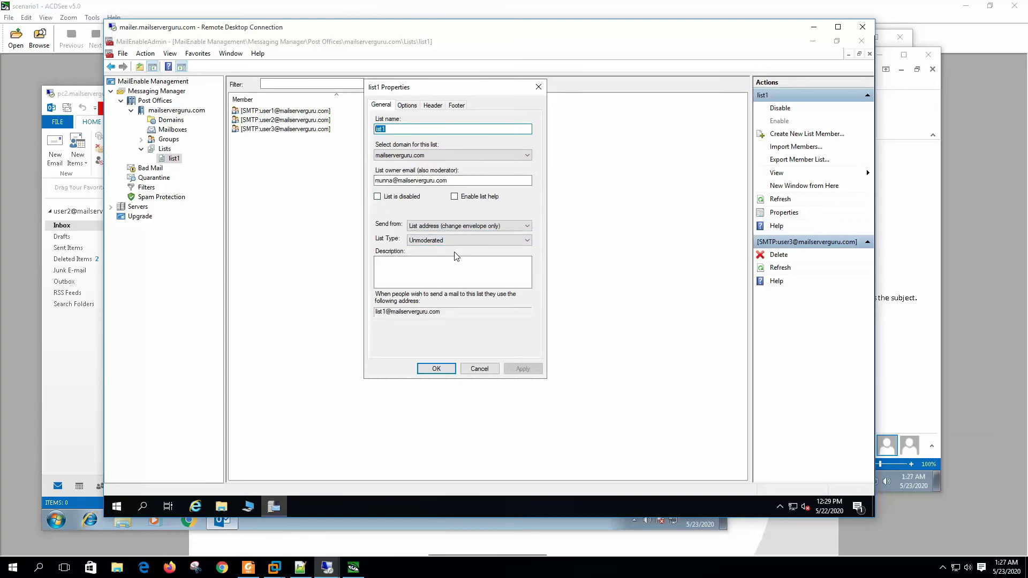
{"action": "left_click", "coordinate": [407, 106]}
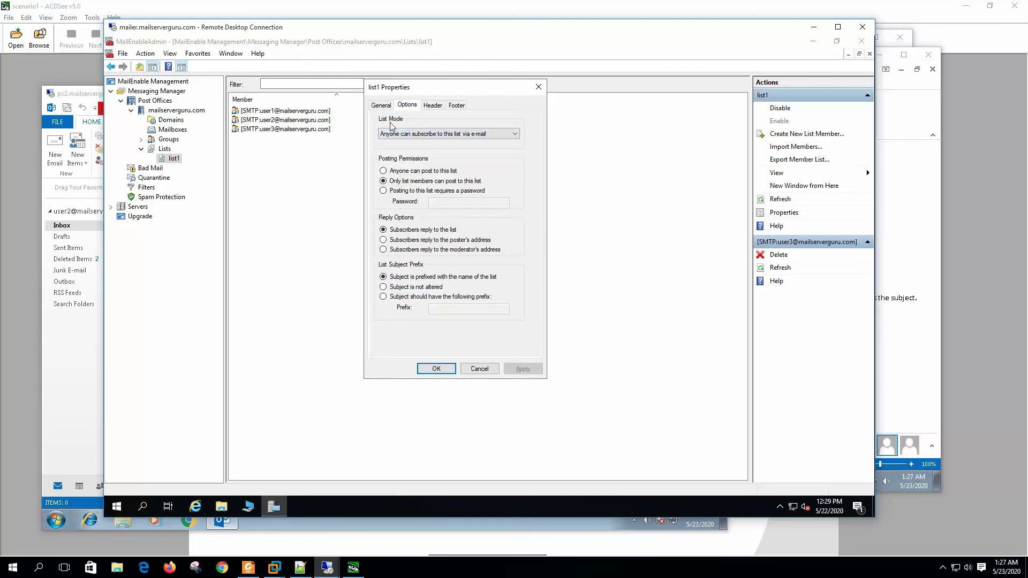
{"action": "left_click", "coordinate": [423, 142]}
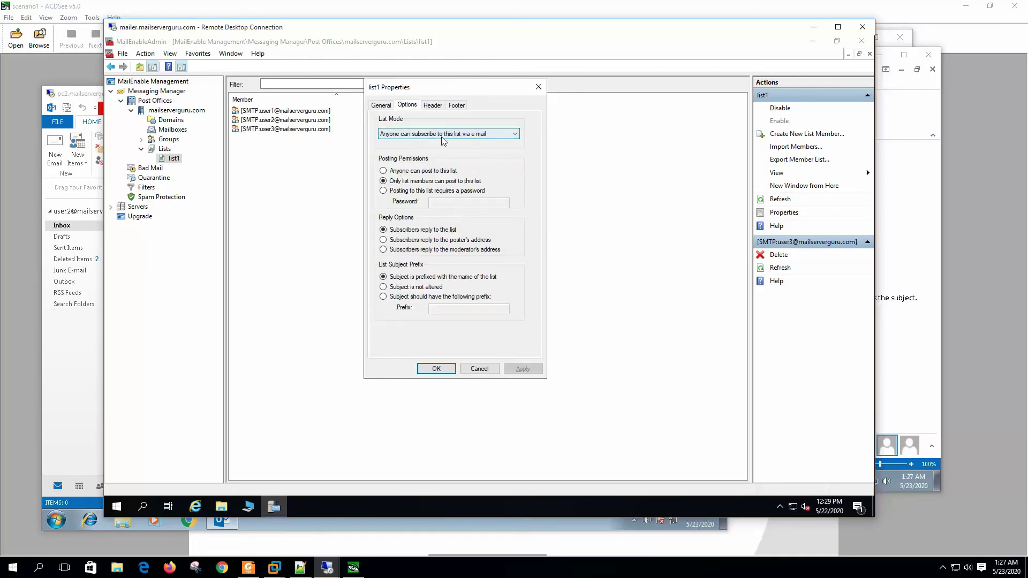
{"action": "left_click", "coordinate": [492, 140]}
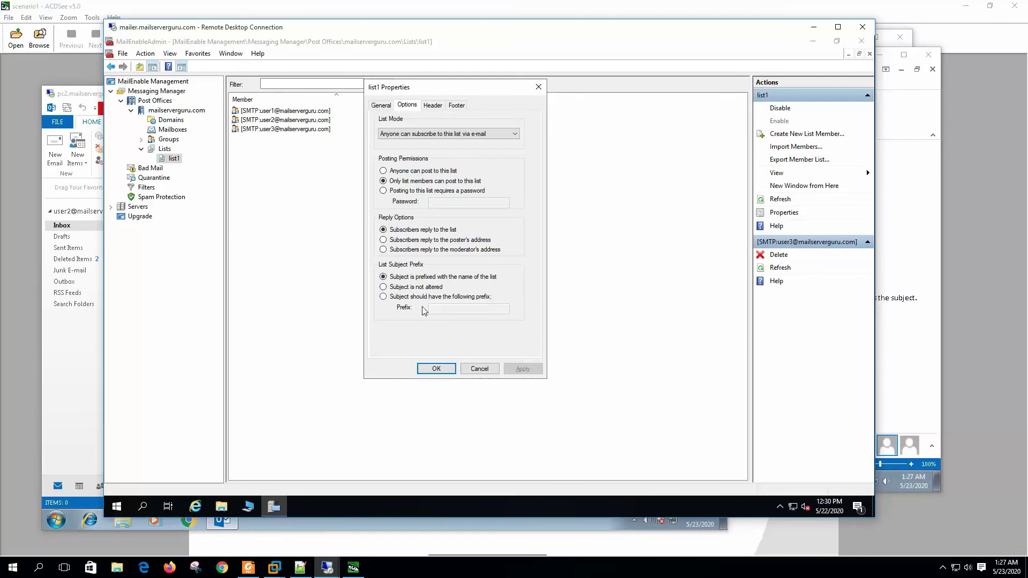
{"action": "key", "text": "ctrl+Tab"}
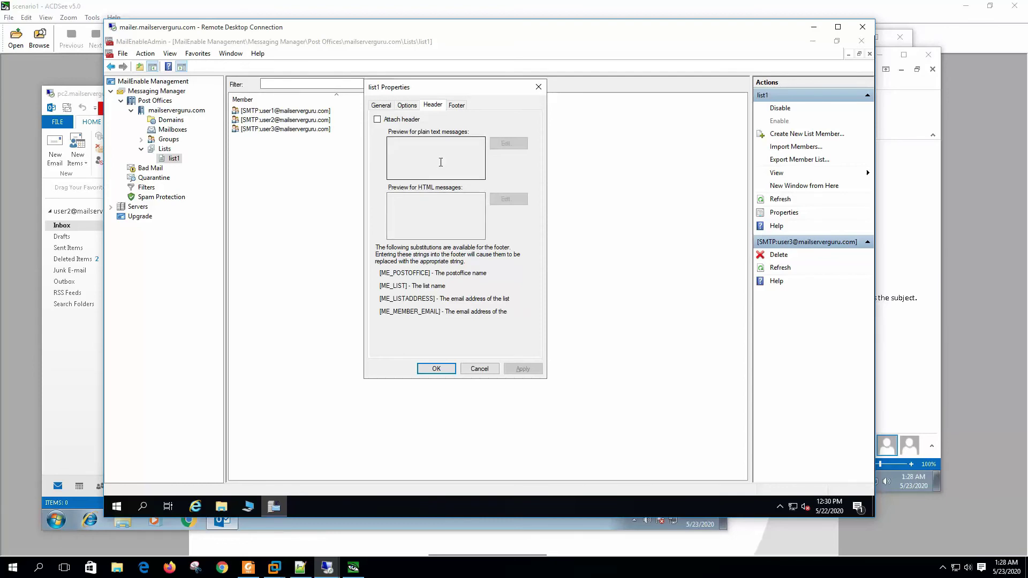
{"action": "left_click", "coordinate": [457, 105]}
{"action": "left_click", "coordinate": [432, 105]}
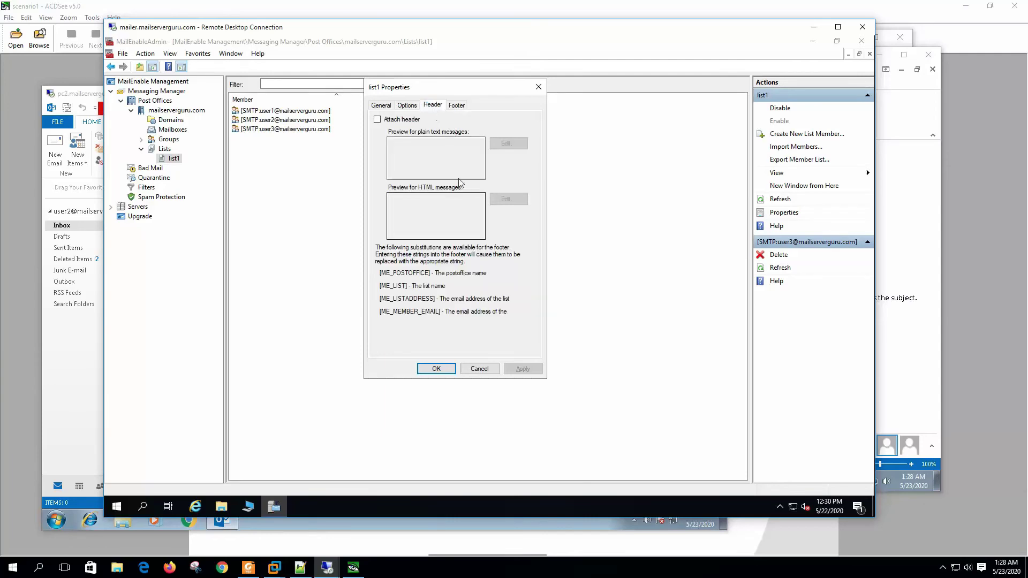
{"action": "left_click", "coordinate": [382, 107]}
{"action": "left_click", "coordinate": [433, 111]}
{"action": "left_click", "coordinate": [381, 105]}
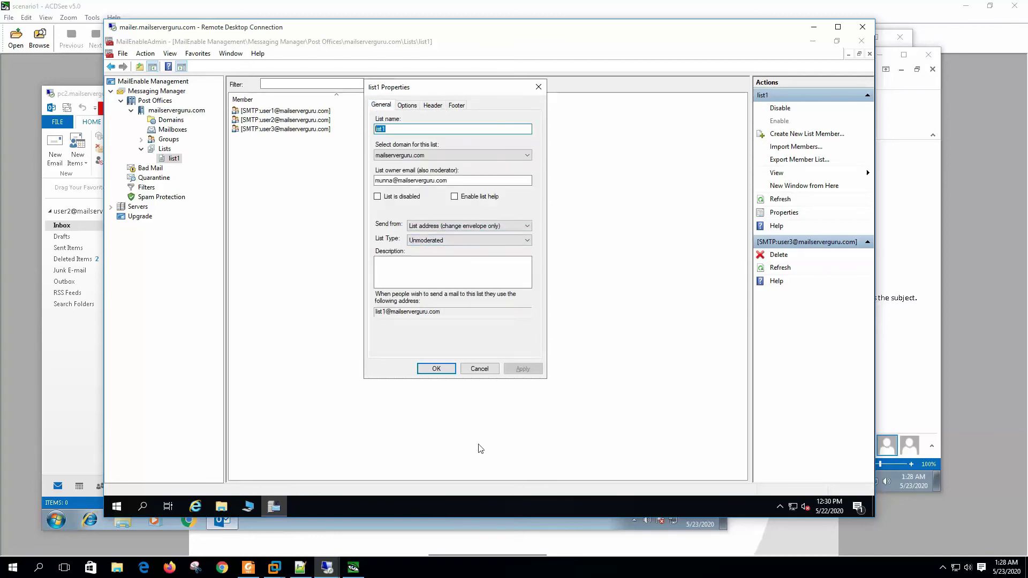
{"action": "left_click", "coordinate": [437, 370]}
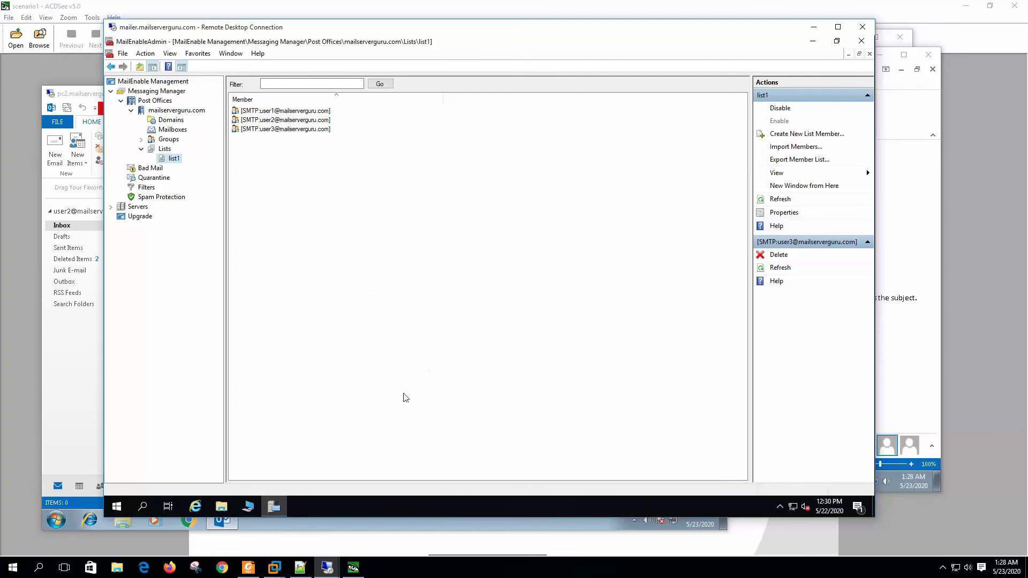
{"action": "left_click", "coordinate": [274, 567]}
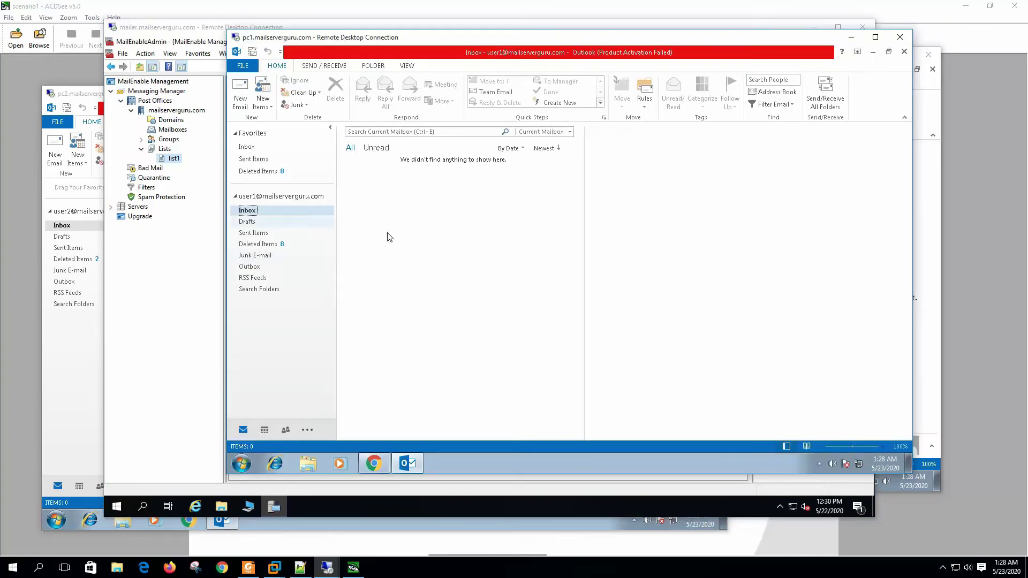
{"action": "left_click", "coordinate": [240, 96]}
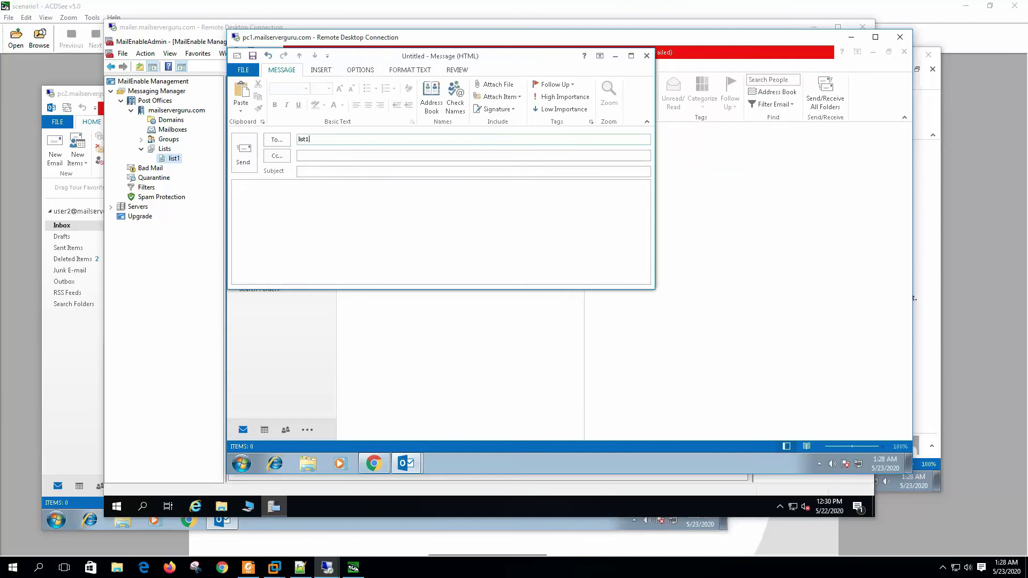
{"action": "type", "text": "@mailserverguru.com"}
{"action": "key", "text": "Tab"}
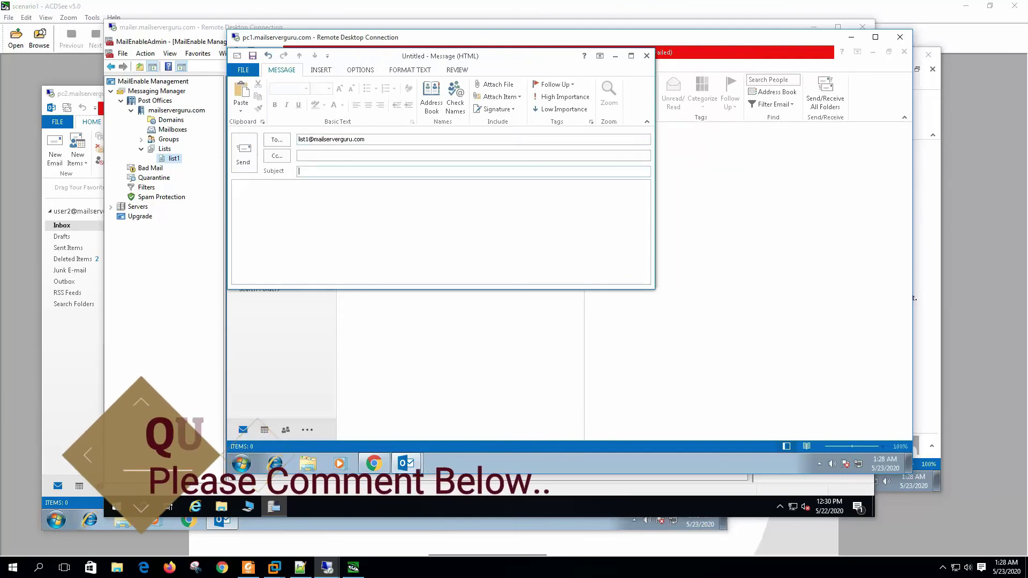
{"action": "type", "text": "About Next"}
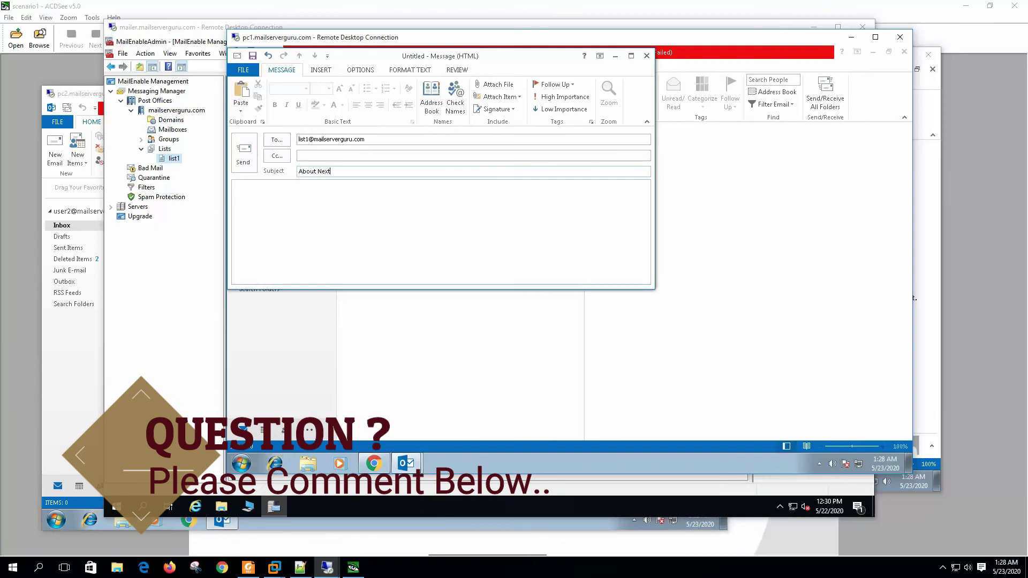
{"action": "type", "text": "day"}
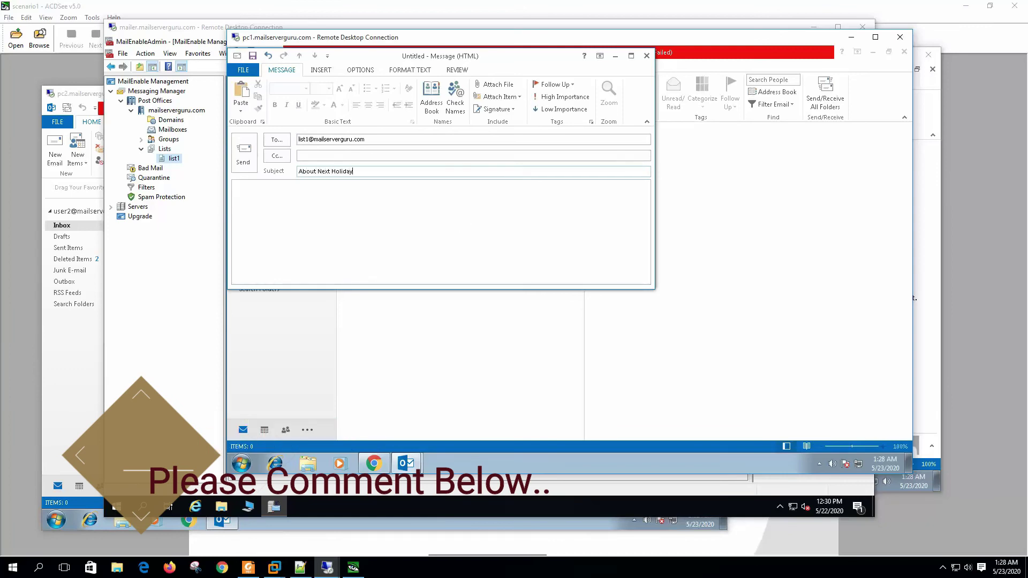
{"action": "key", "text": "Tab"}
{"action": "type", "text": "We should a"}
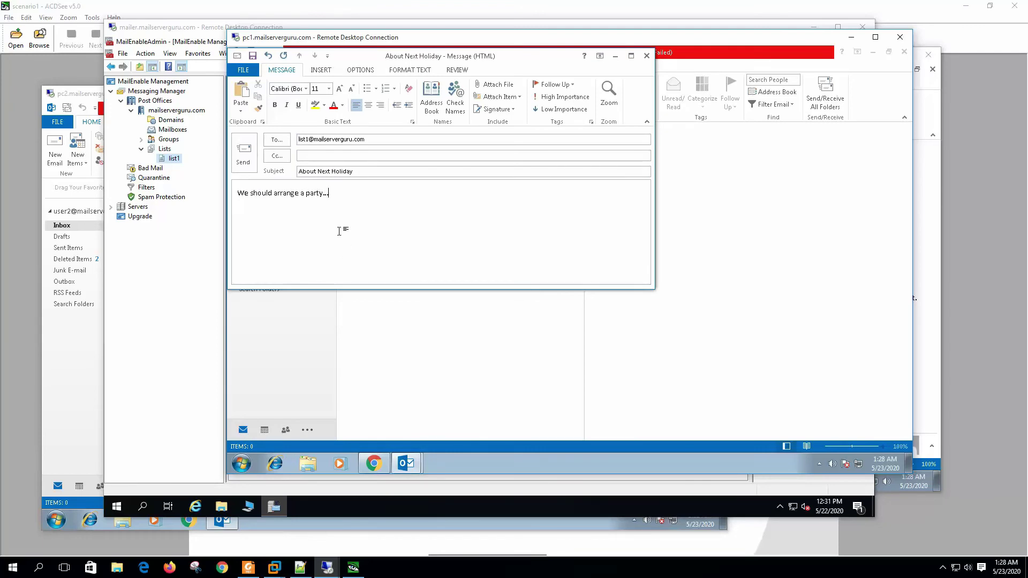
{"action": "left_click", "coordinate": [243, 151]}
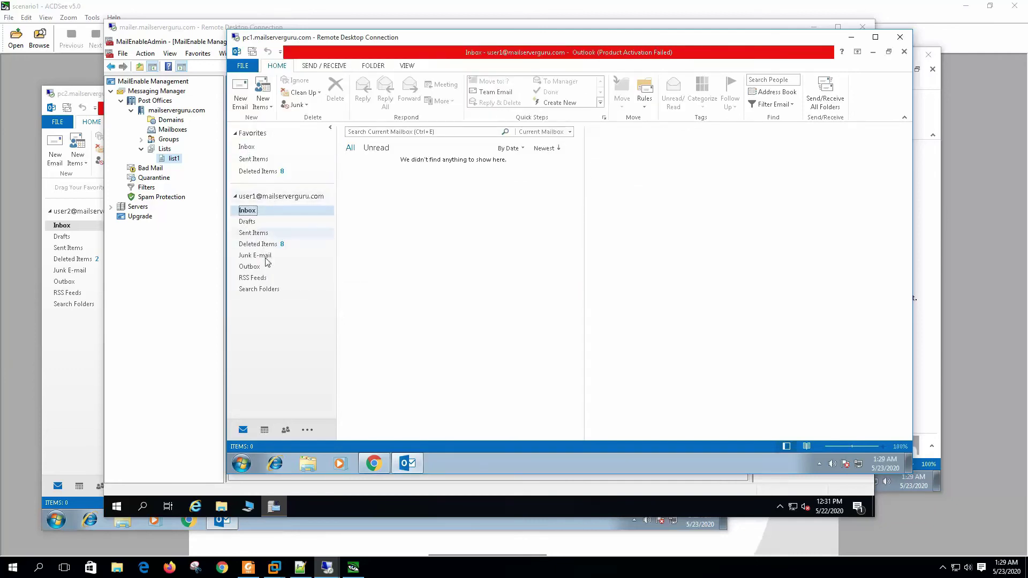
- Receive the new '[list1] About Next Holiday' message in user2's inbox and preview it
{"action": "left_click", "coordinate": [71, 405]}
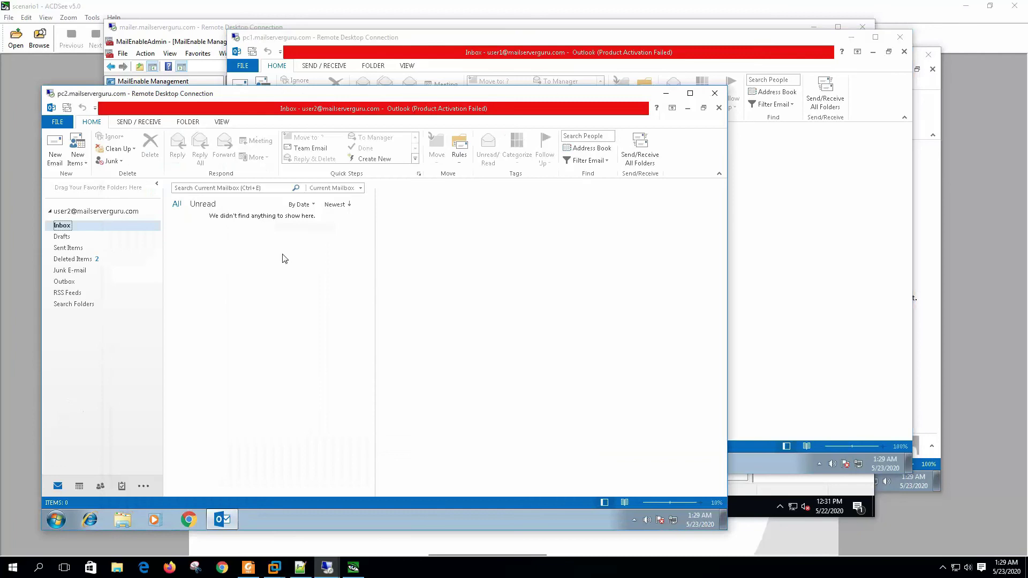
{"action": "mouse_move", "coordinate": [432, 89]}
{"action": "left_mouse_down"}
{"action": "mouse_move", "coordinate": [560, 96]}
{"action": "mouse_move", "coordinate": [506, 65]}
{"action": "left_mouse_up"}
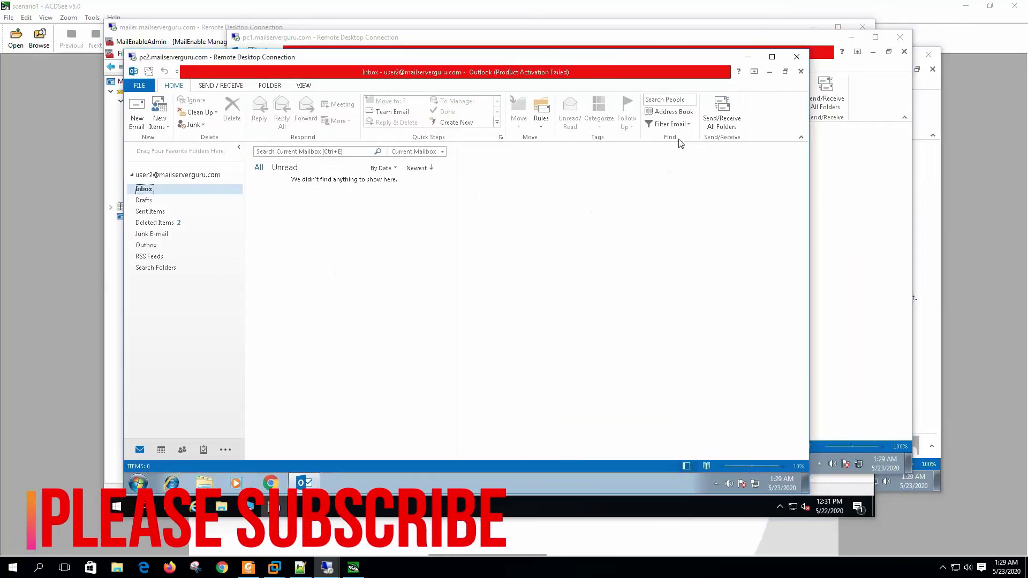
{"action": "left_click", "coordinate": [722, 113]}
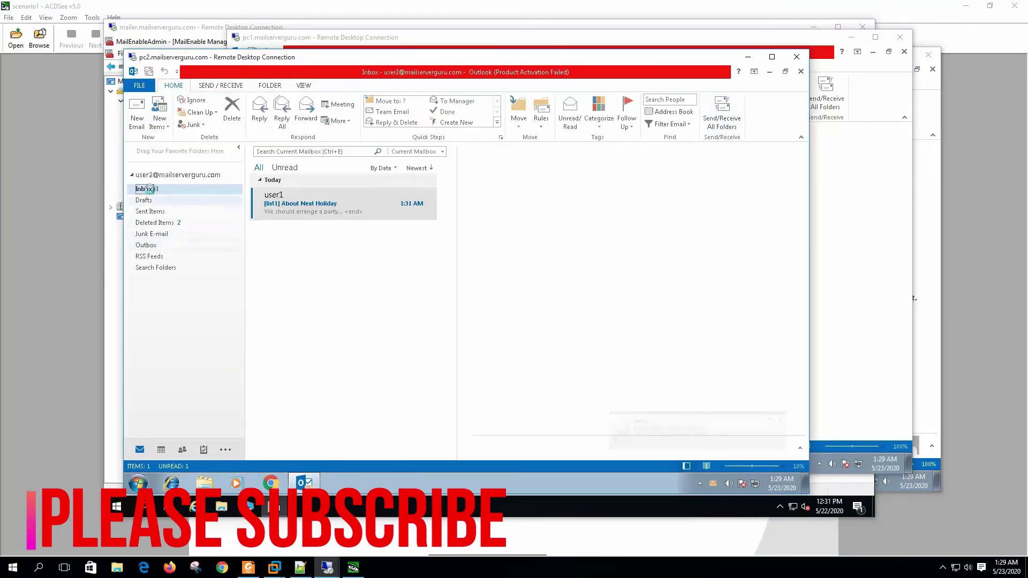
{"action": "left_click", "coordinate": [344, 201]}
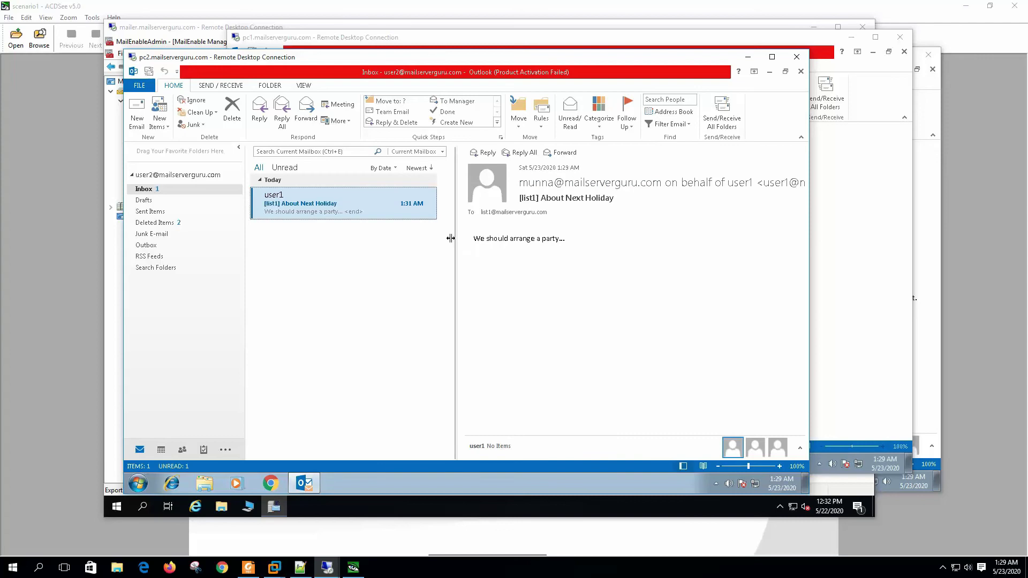
{"action": "left_click_drag", "start_coordinate": [457, 240], "coordinate": [449, 239]}
- Inspect the sender and 'About Next Holiday' subject, then view the message in its own window
{"action": "double_click", "coordinate": [533, 187]}
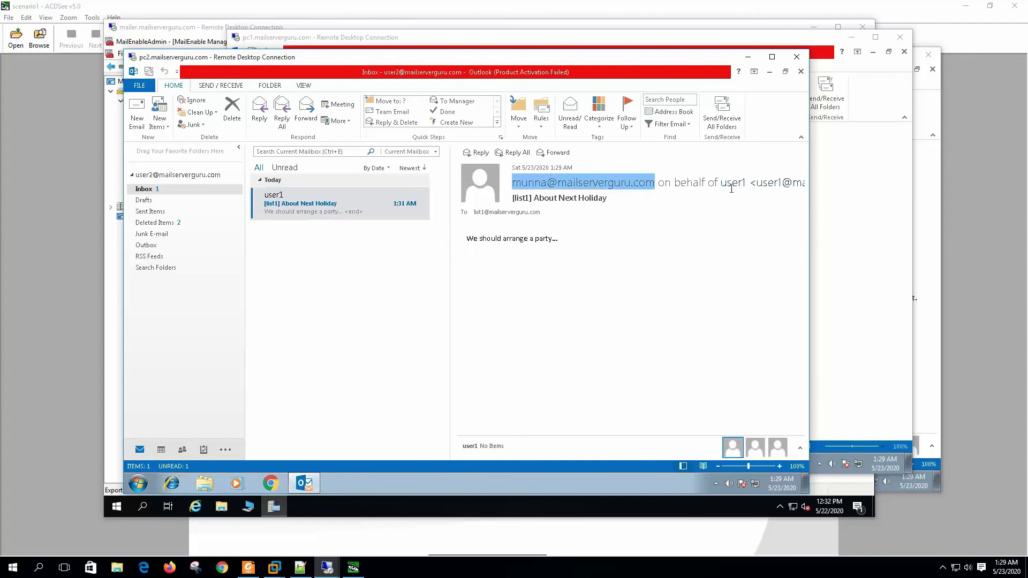
{"action": "left_click_drag", "start_coordinate": [721, 185], "coordinate": [761, 187]}
{"action": "left_click", "coordinate": [634, 251]}
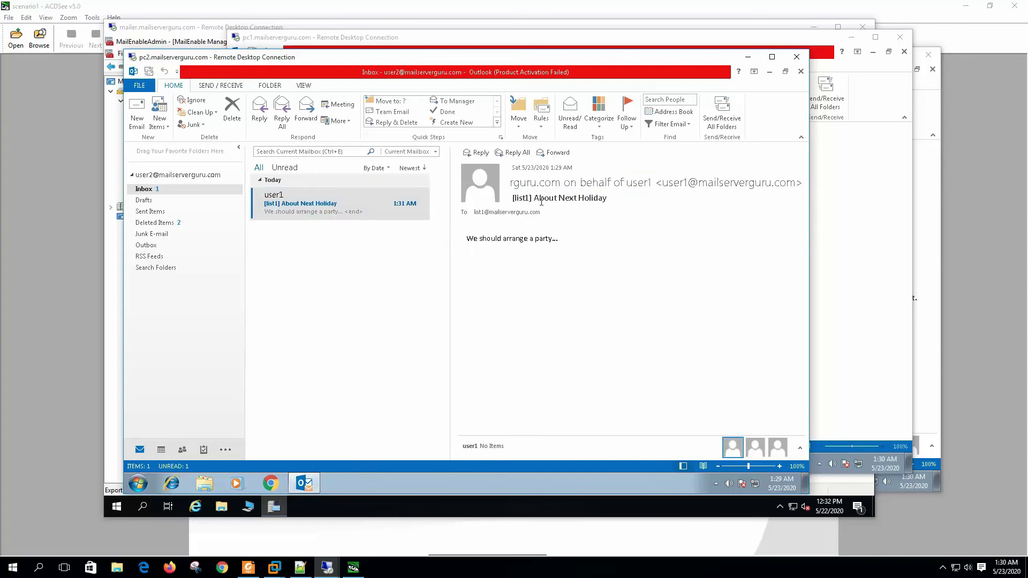
{"action": "left_click_drag", "start_coordinate": [537, 199], "coordinate": [602, 200]}
{"action": "left_click", "coordinate": [582, 274]}
{"action": "double_click", "coordinate": [321, 203]}
- Reply to the whole list1 with 'I am agreed...' and send it
{"action": "left_click", "coordinate": [205, 117]}
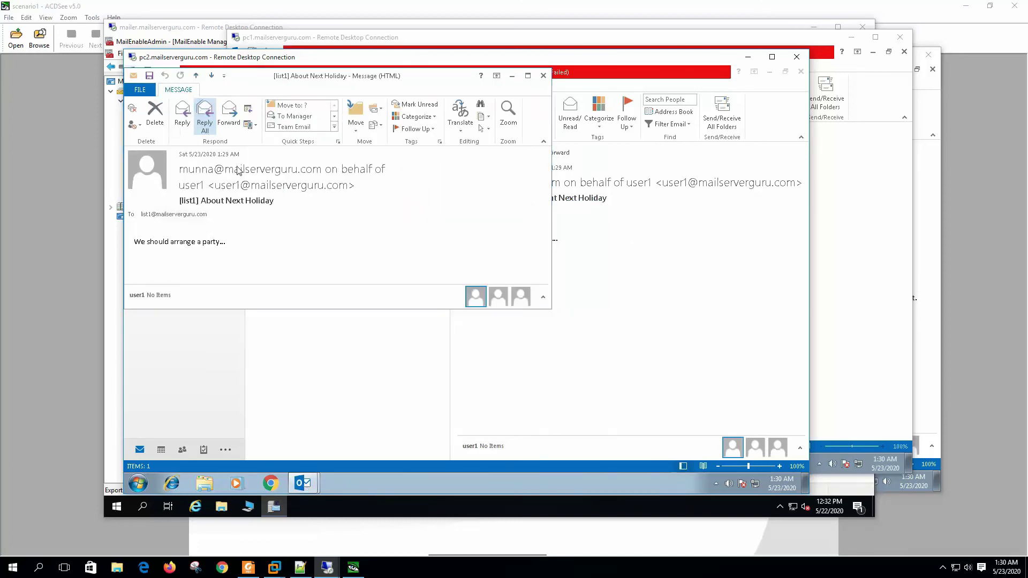
{"action": "type", "text": "I am agreed..."}
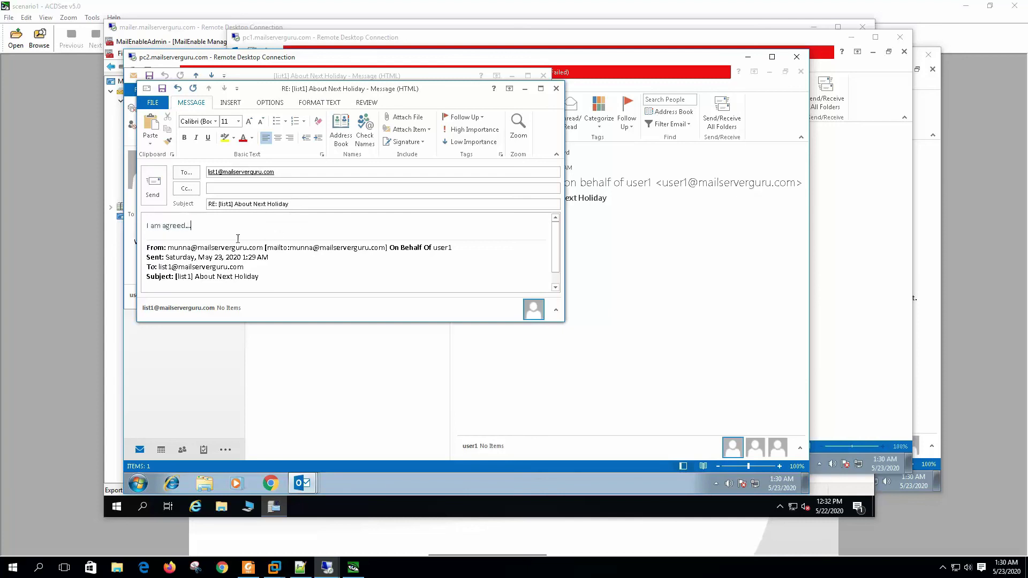
{"action": "left_click", "coordinate": [152, 186]}
- Receive the 'RE: [list1] About Next Holiday' reply in user3's inbox and view it
{"action": "left_click", "coordinate": [517, 211]}
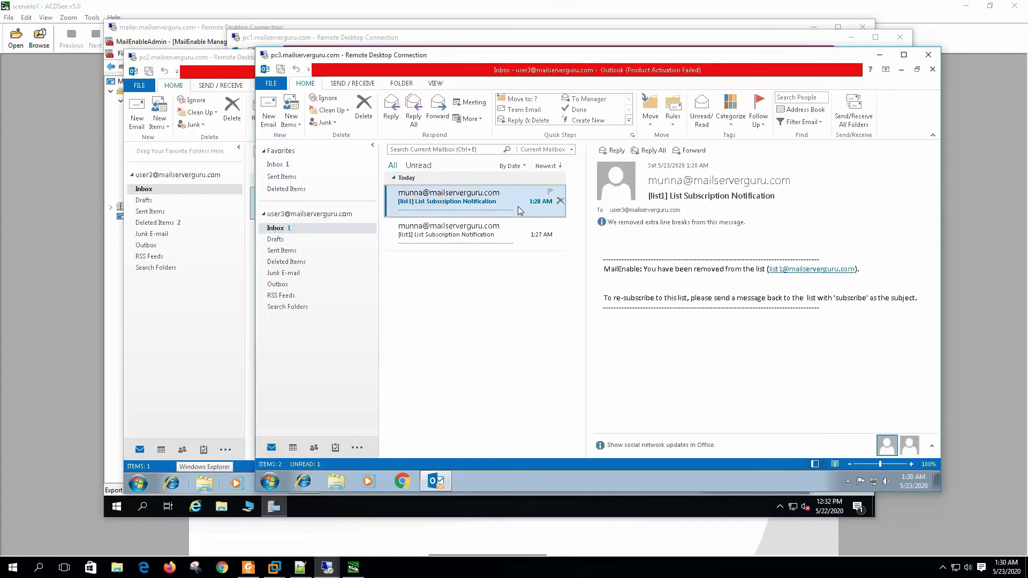
{"action": "left_click", "coordinate": [853, 113]}
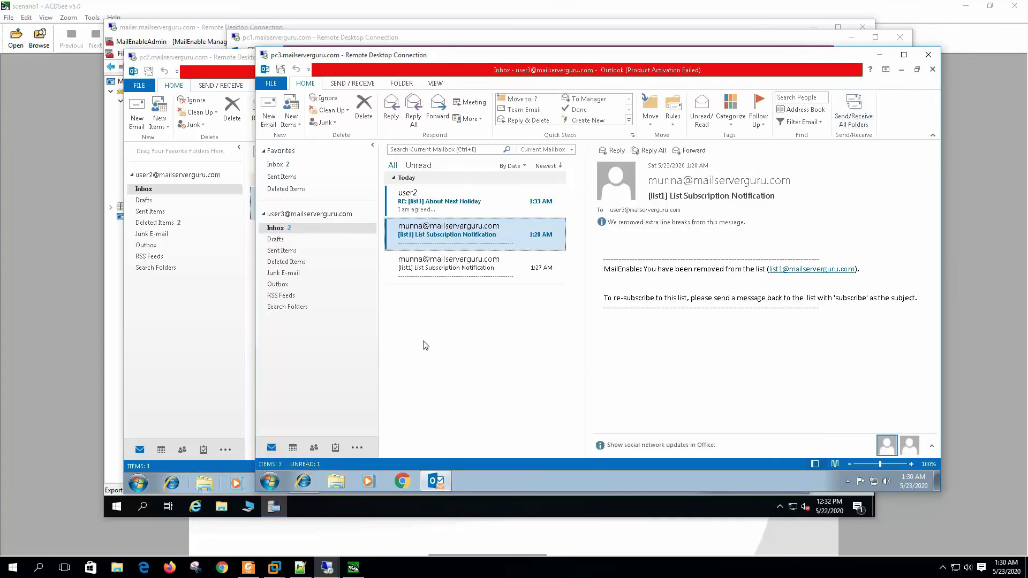
{"action": "left_click", "coordinate": [457, 235]}
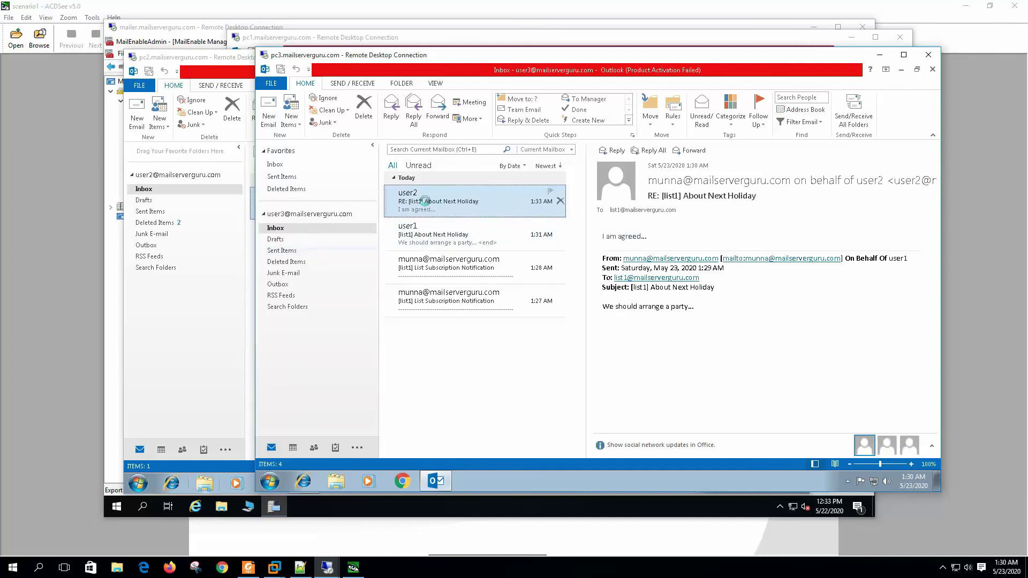
{"action": "double_click", "coordinate": [425, 200]}
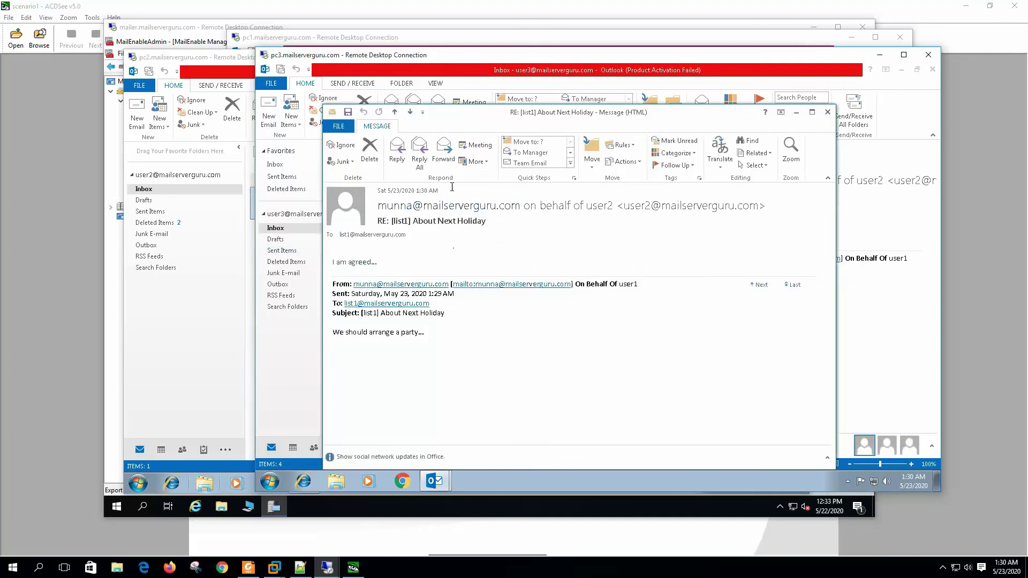
- Reply to the whole list1 with 'I am agreed too...' and send it
{"action": "left_click", "coordinate": [419, 154]}
{"action": "type", "text": "I am agreed too..."}
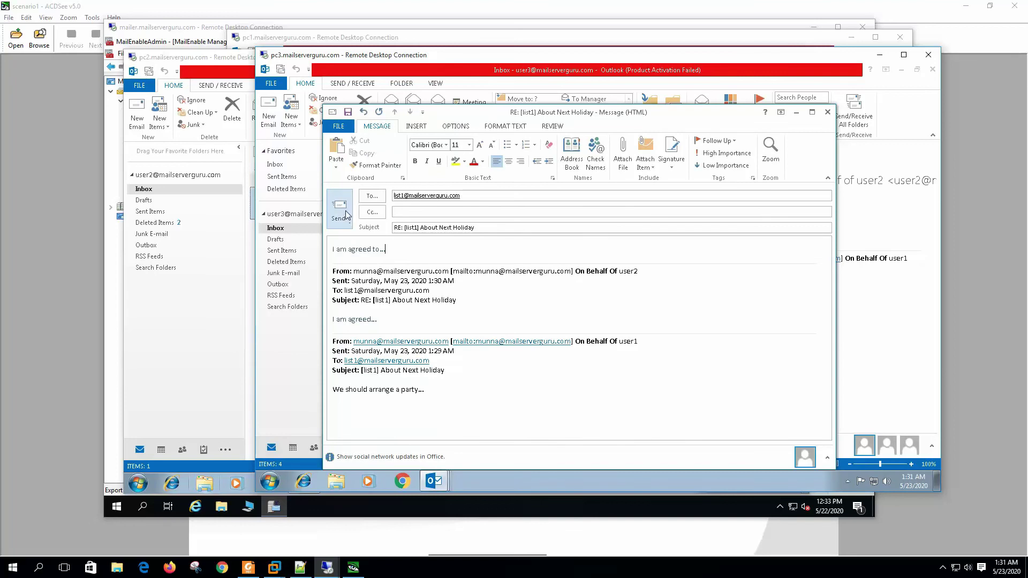
{"action": "left_click", "coordinate": [339, 209]}
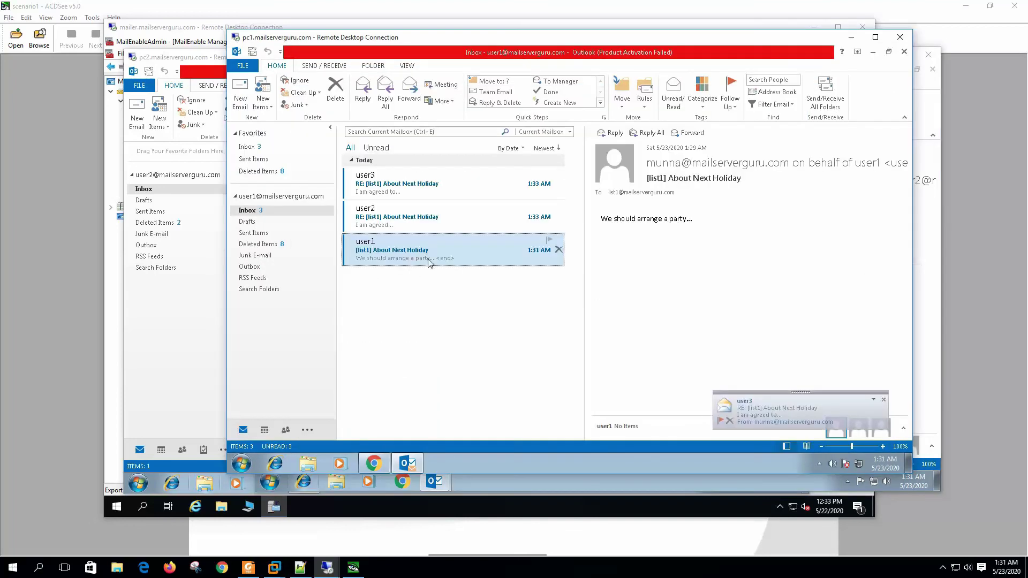
- Read user2's and user3's About Next Holiday replies in user1's inbox, then return to MailEnable
{"action": "left_click_drag", "start_coordinate": [616, 219], "coordinate": [695, 218]}
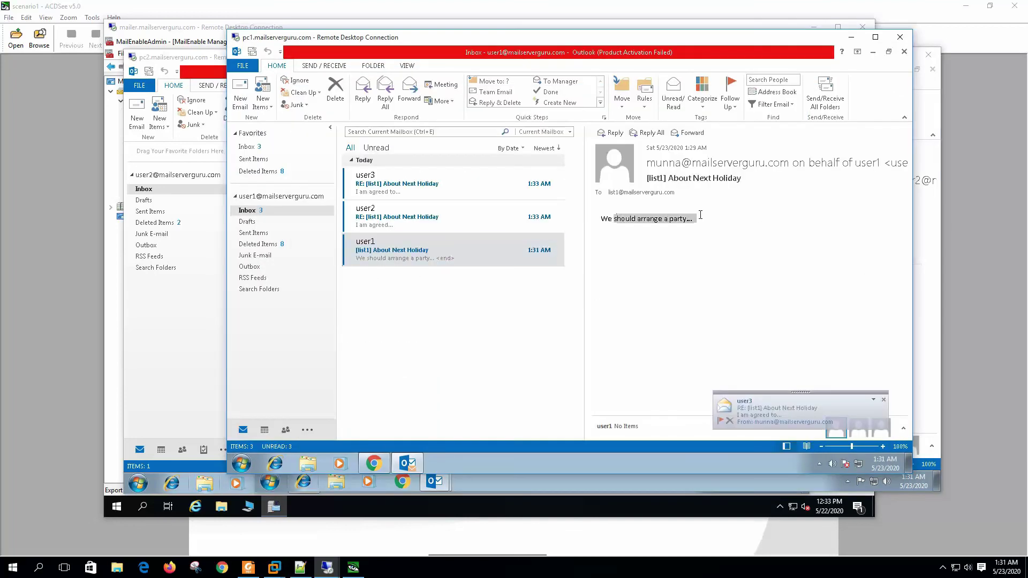
{"action": "left_click", "coordinate": [383, 208]}
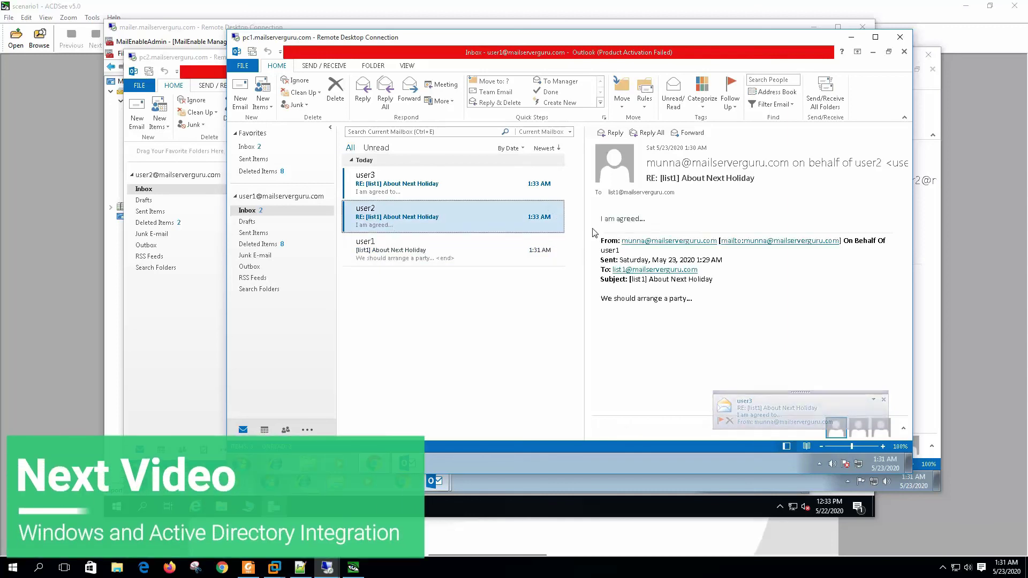
{"action": "left_click", "coordinate": [402, 181]}
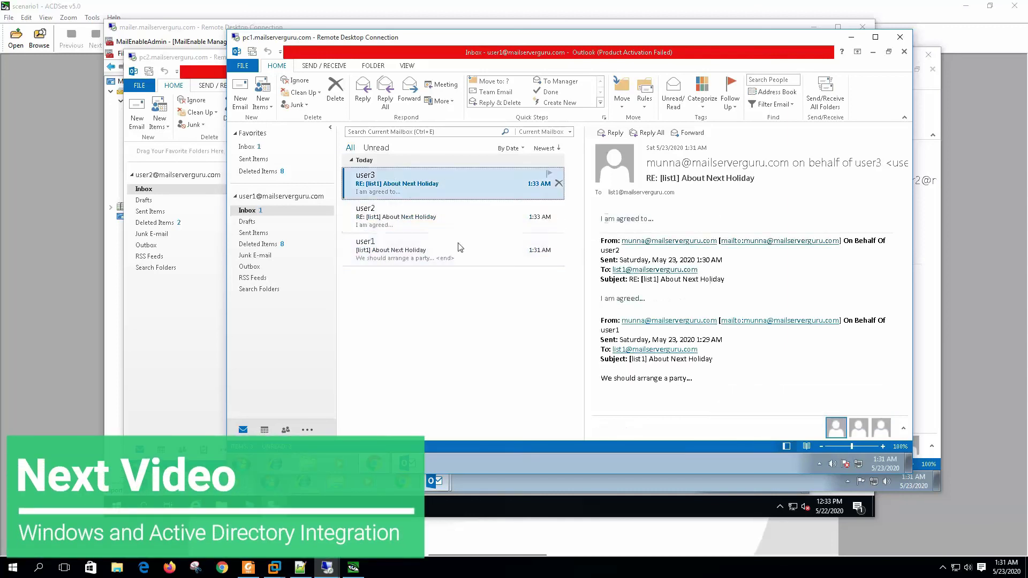
{"action": "left_click_drag", "start_coordinate": [621, 219], "coordinate": [657, 219]}
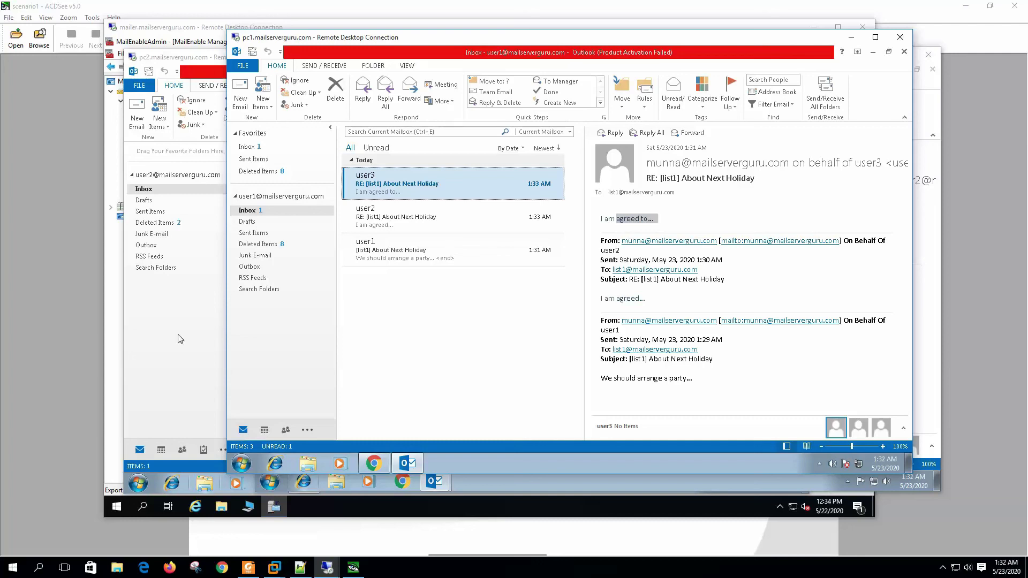
{"action": "left_click", "coordinate": [114, 337]}
- Expand the Servers branch of the MailEnable tree toward localhost
{"action": "left_click", "coordinate": [111, 207]}
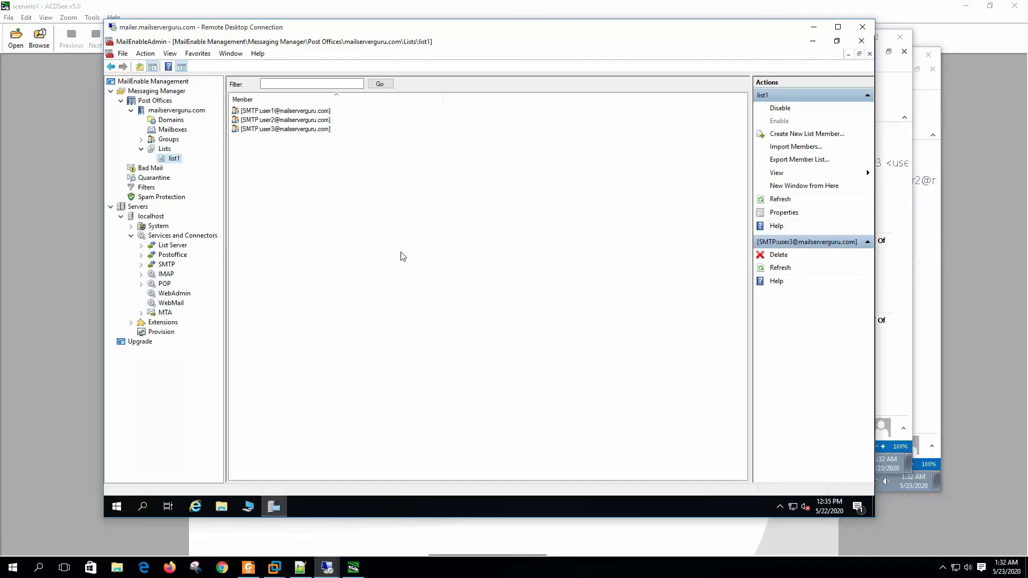